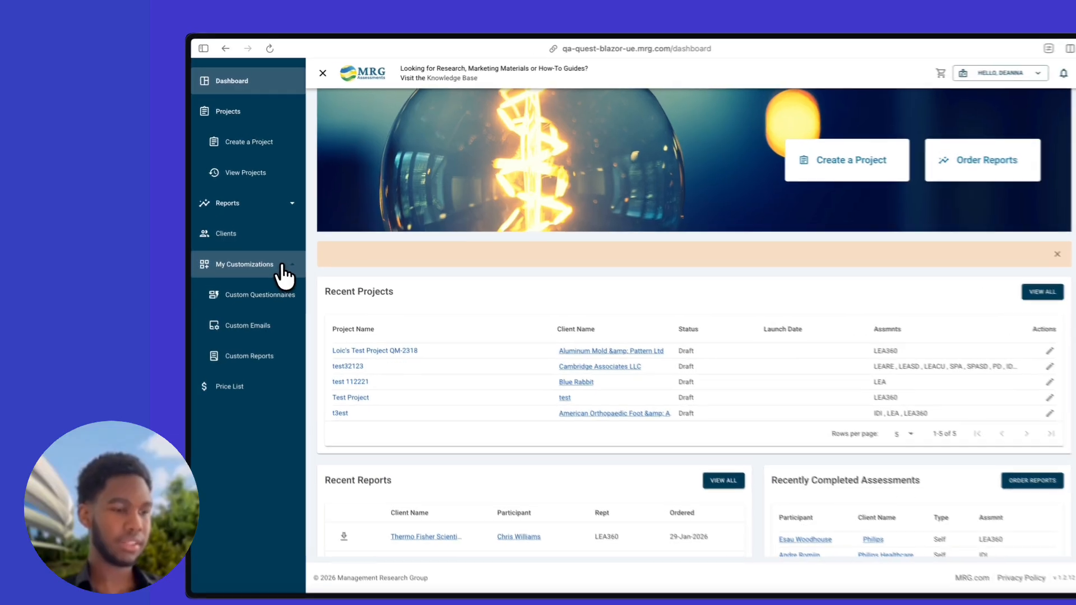
# Navigate the sidebar to My Customizations > Custom Questionnaires
pyautogui.click(278, 255)
pyautogui.click(294, 216)
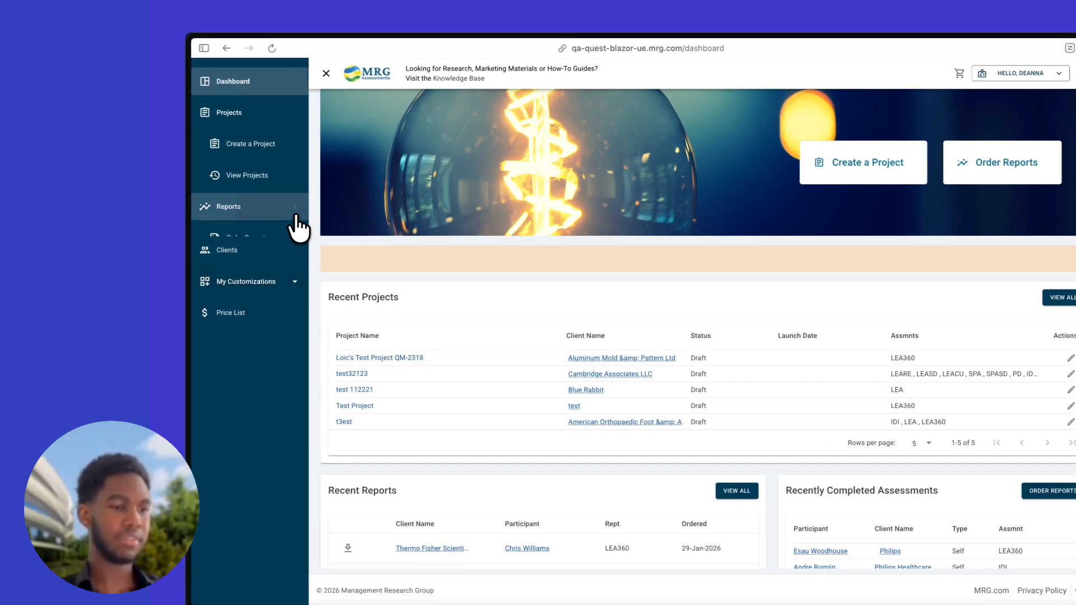
pyautogui.click(290, 210)
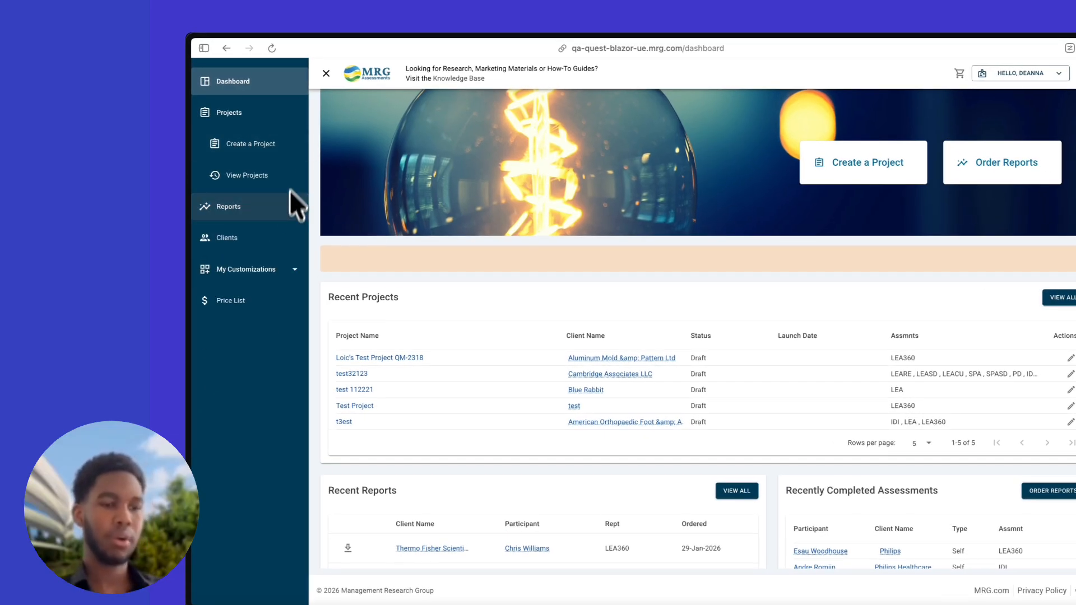
pyautogui.click(296, 115)
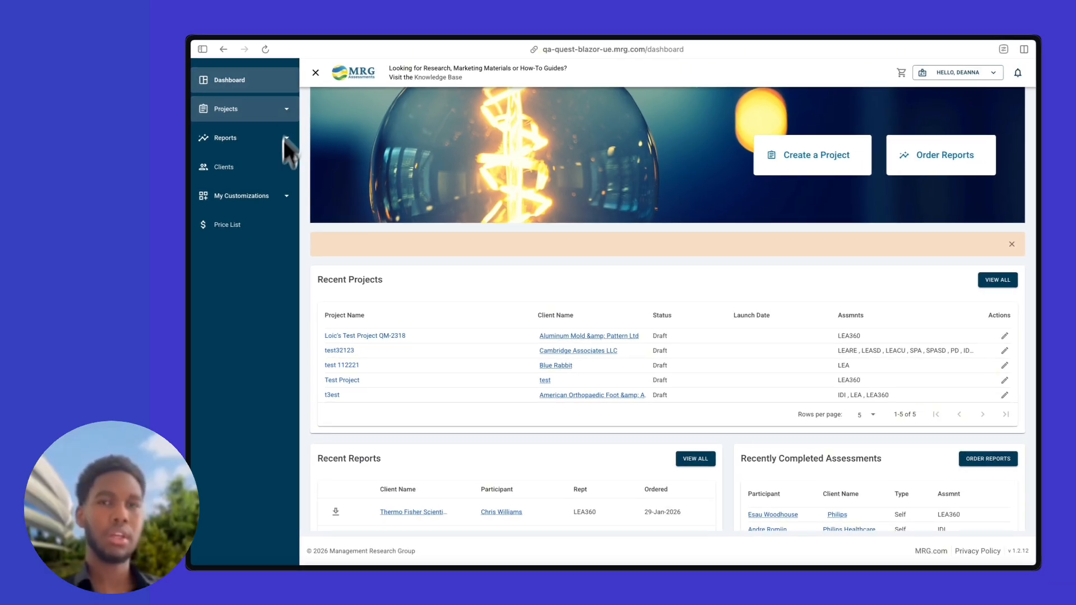
pyautogui.click(278, 197)
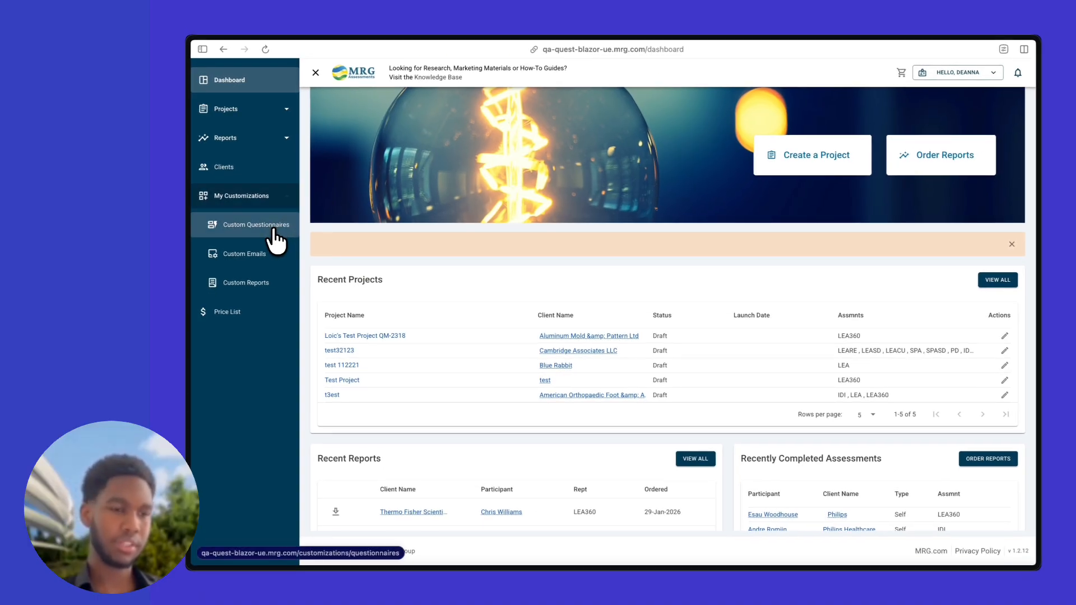
pyautogui.click(271, 231)
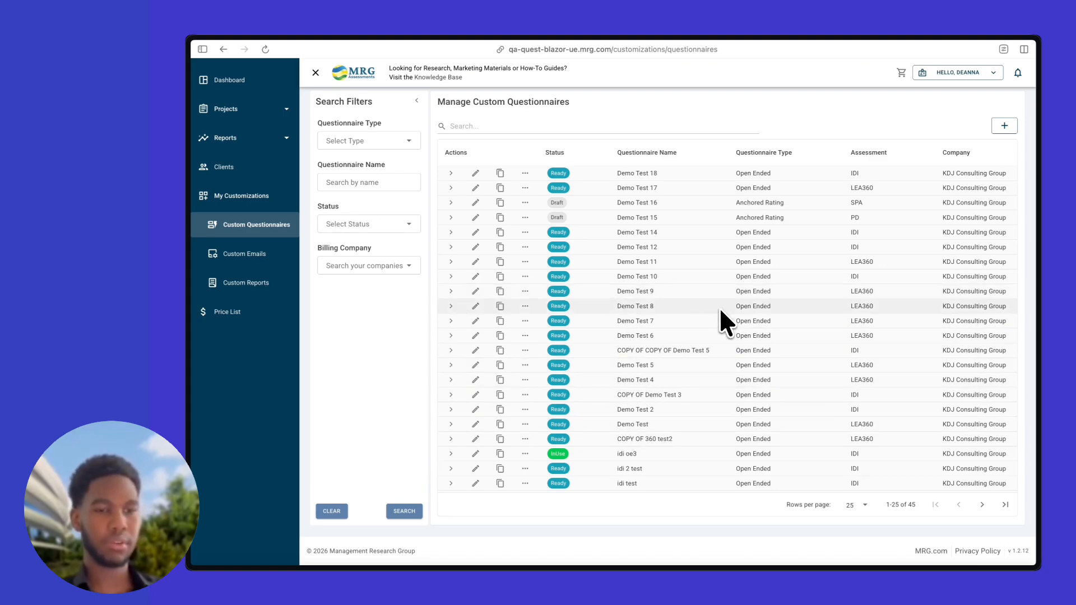
# Inspect the Questionnaire Type and Status filter options without choosing any
pyautogui.tripleClick(365, 107)
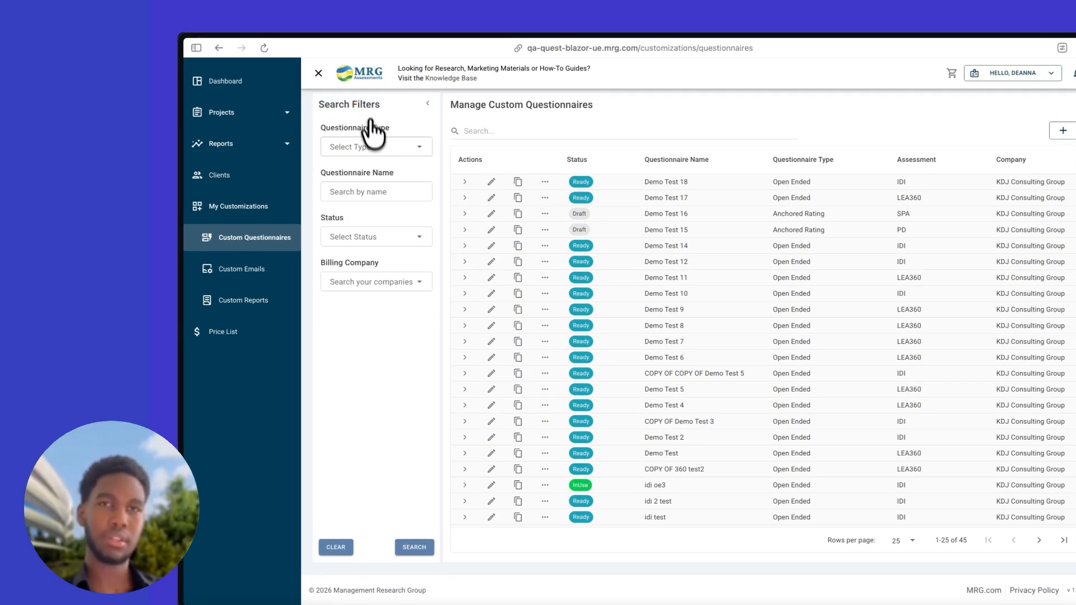
pyautogui.click(378, 147)
pyautogui.click(377, 147)
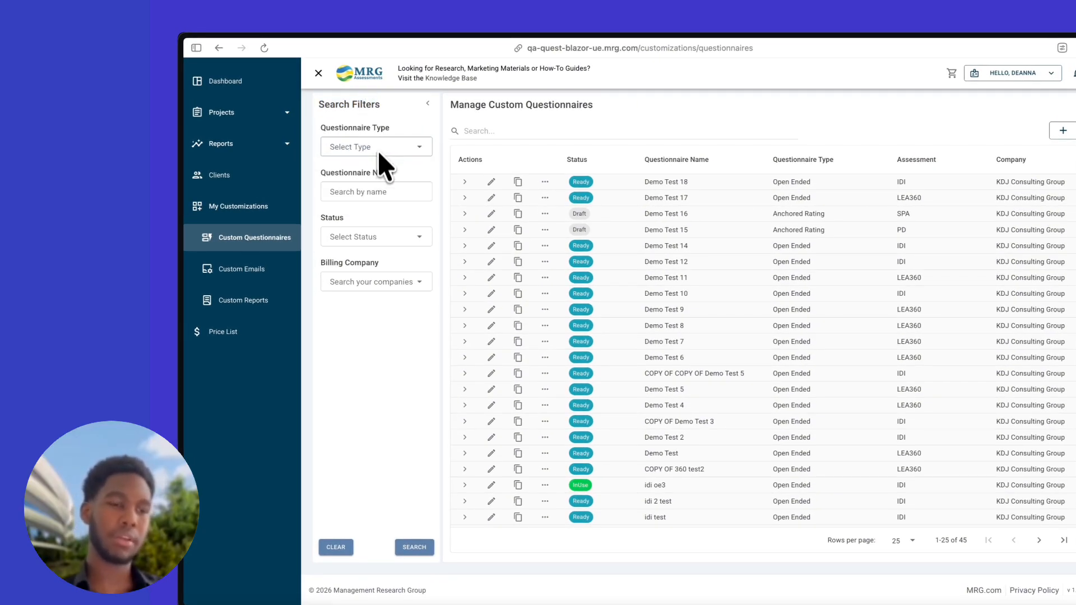
pyautogui.click(376, 234)
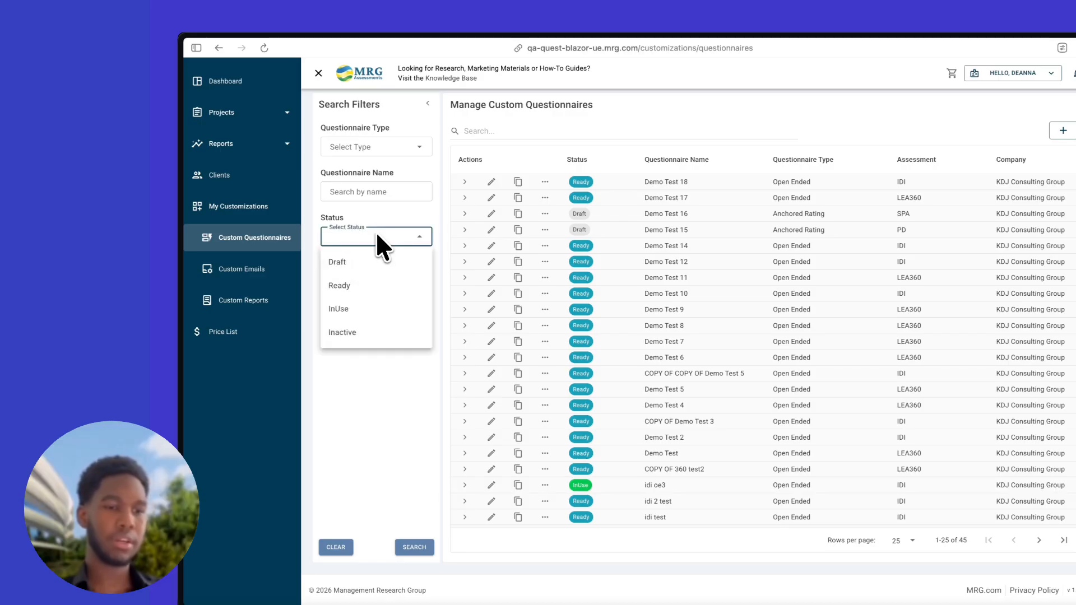
pyautogui.click(375, 232)
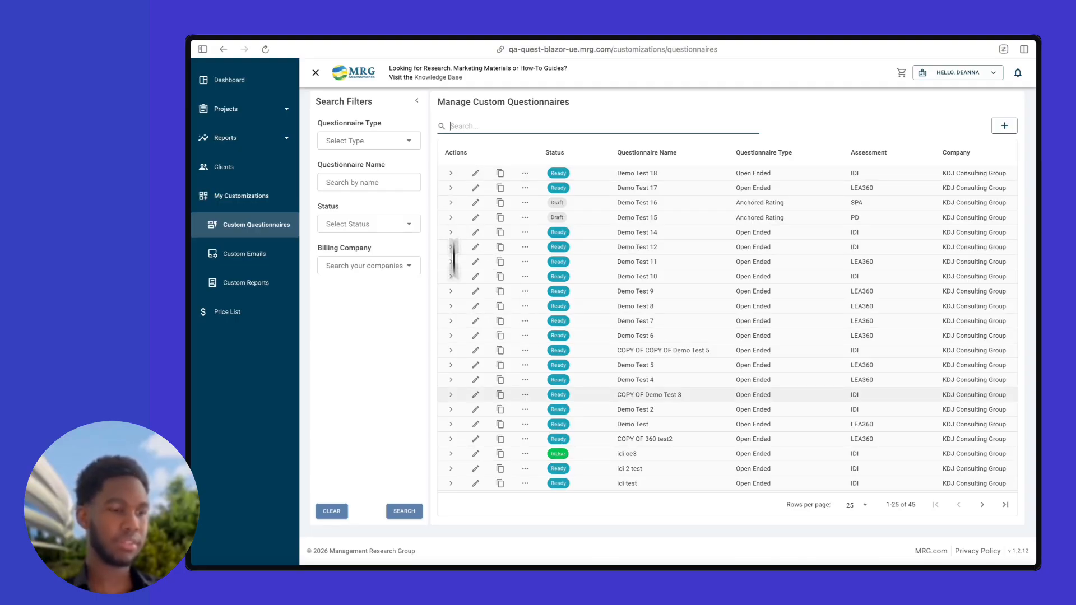
pyautogui.click(450, 453)
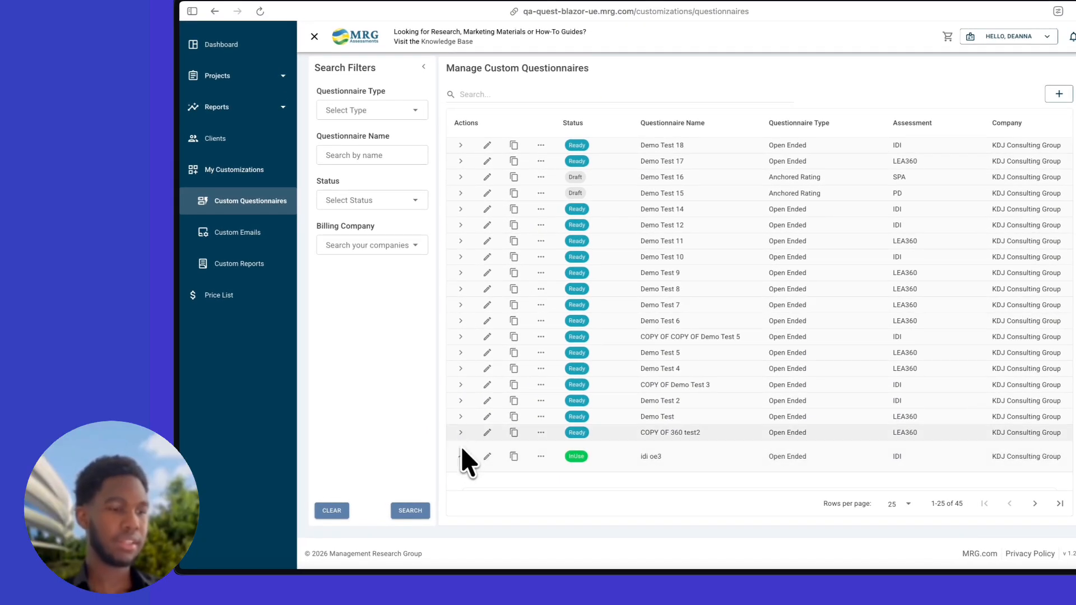
pyautogui.scroll(-2, 463, 440)
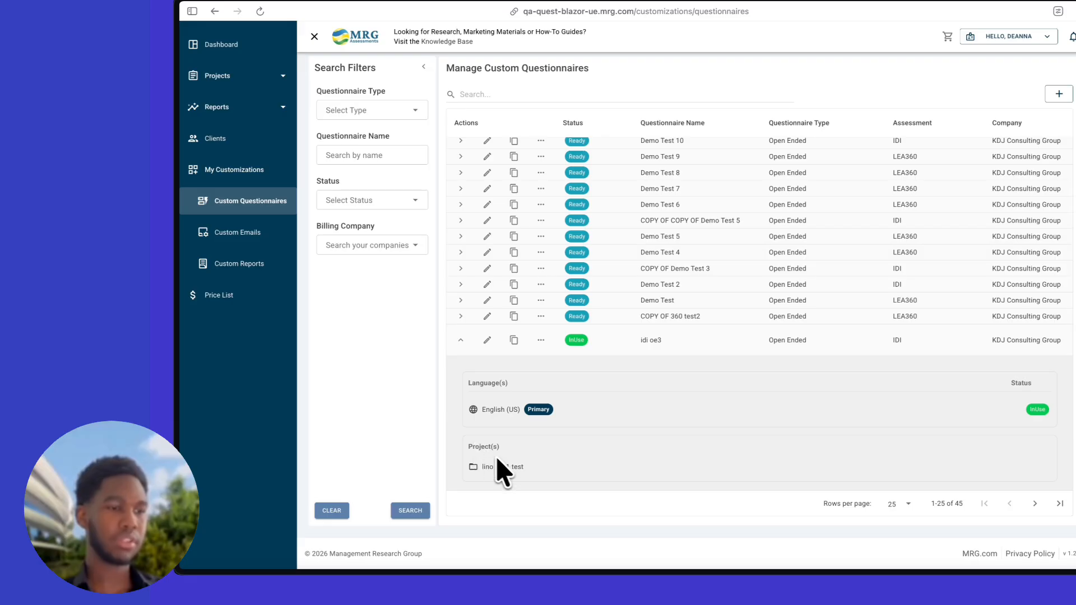
pyautogui.click(461, 340)
pyautogui.scroll(3, 462, 347)
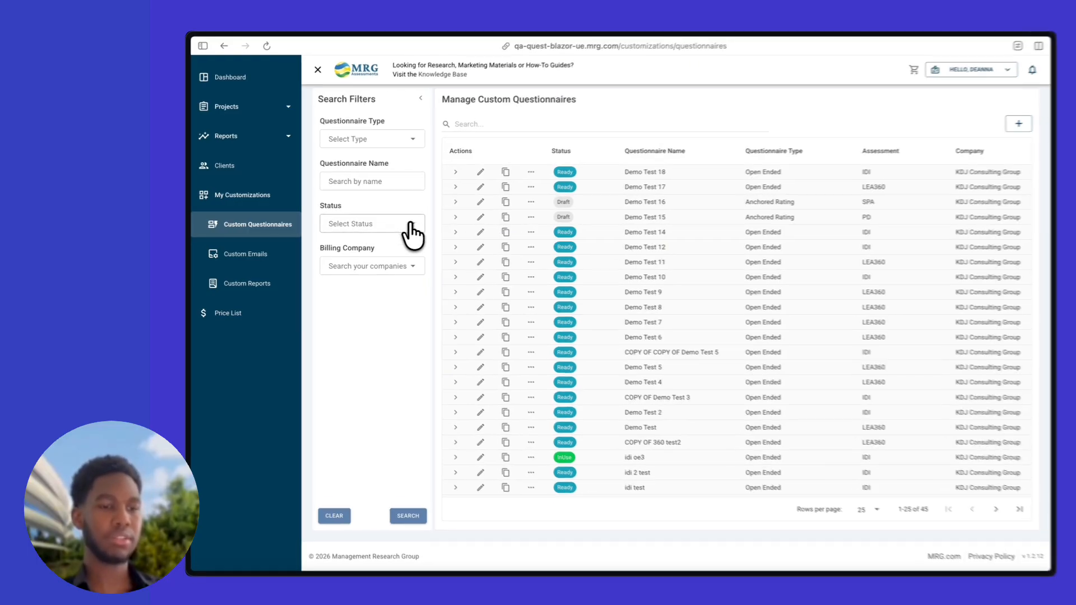
# Check the Status filter options and idi oe3's actions menu without changing anything
pyautogui.click(413, 227)
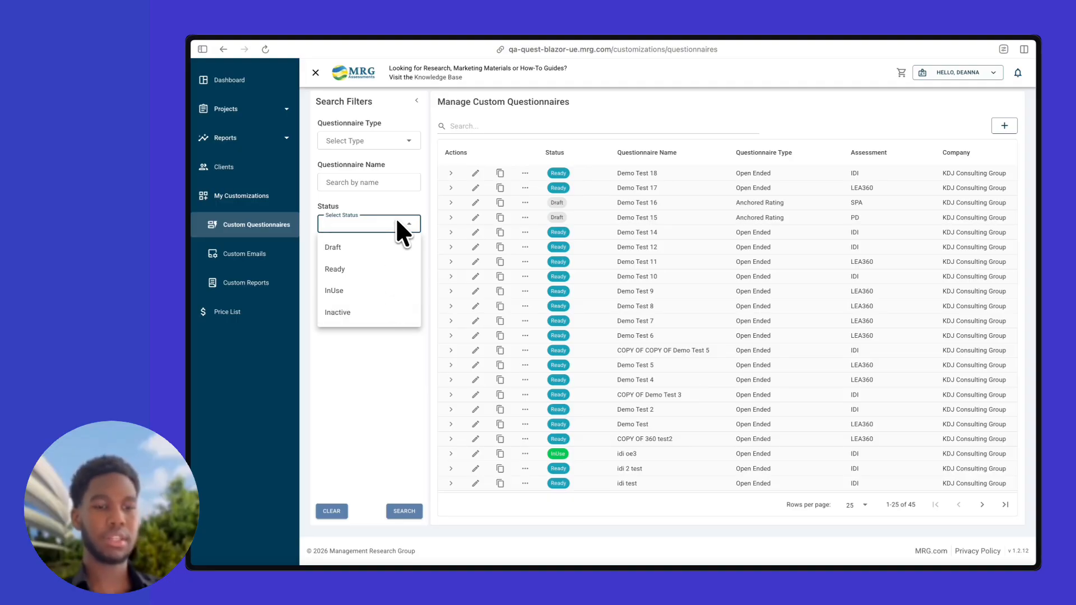
pyautogui.click(408, 226)
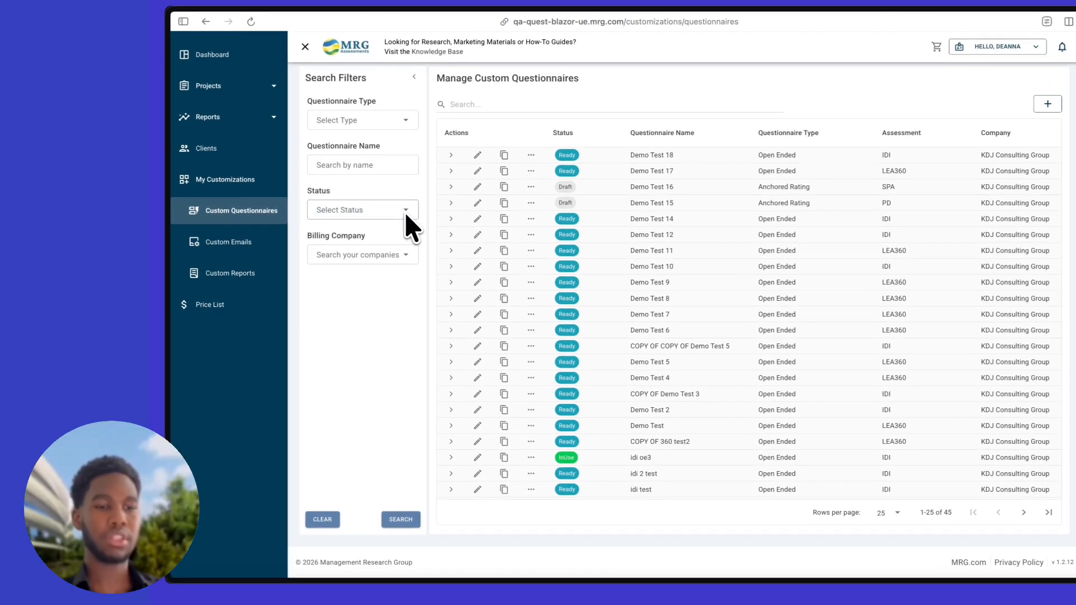
pyautogui.click(531, 458)
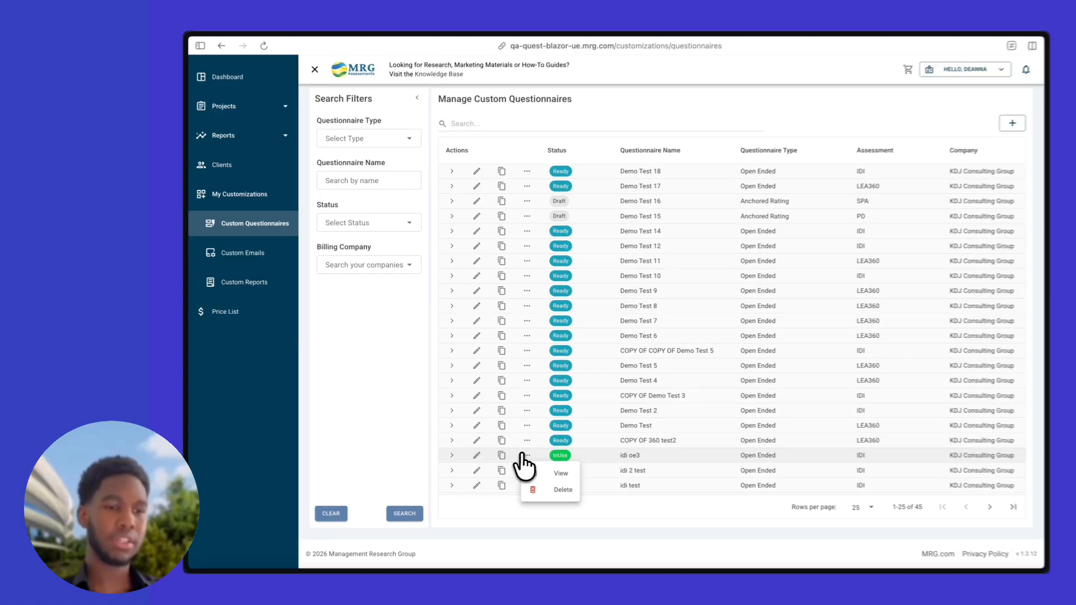
pyautogui.click(523, 455)
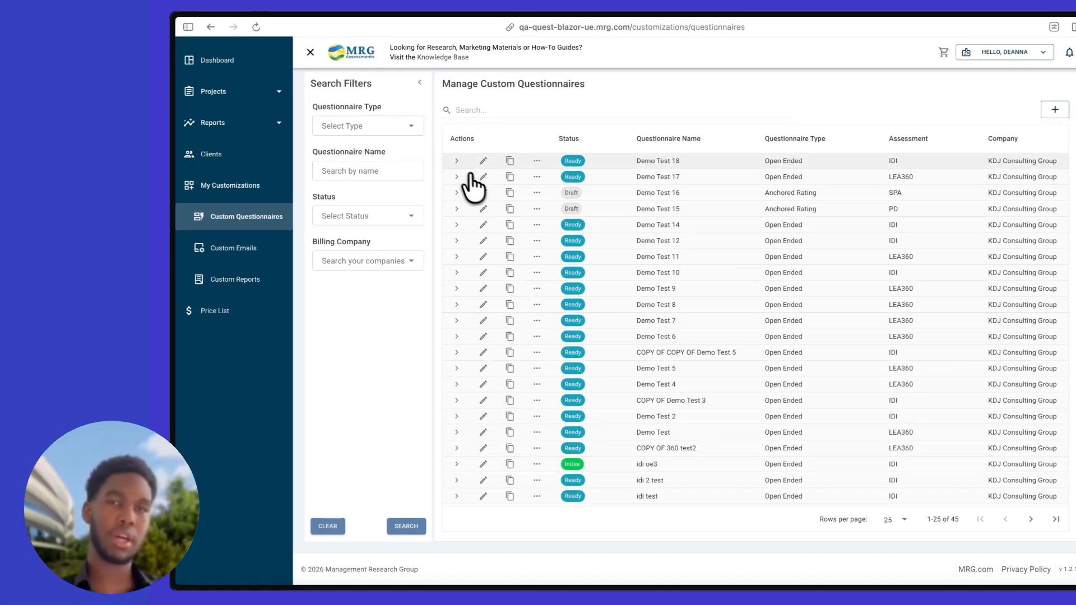
# Review Demo Test 18's languages and actions, then start a new custom questionnaire
pyautogui.click(457, 162)
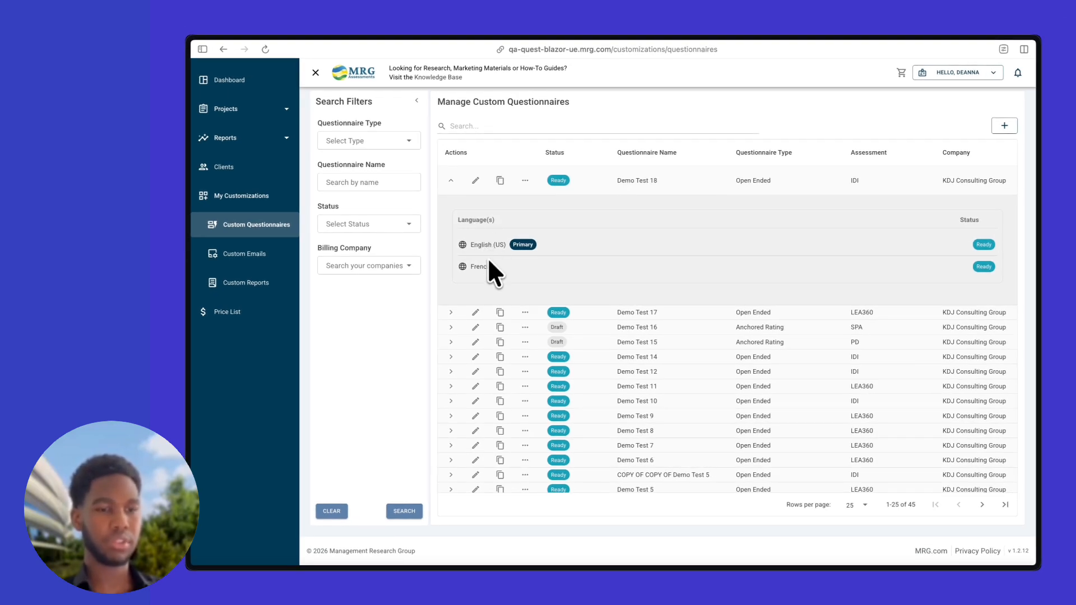
pyautogui.click(450, 181)
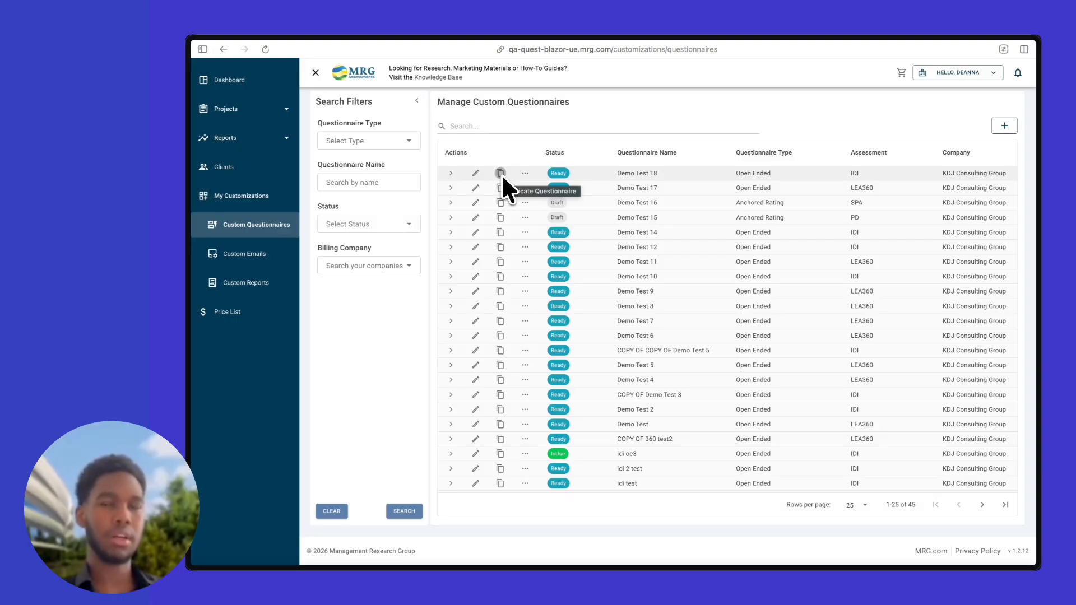
pyautogui.click(525, 174)
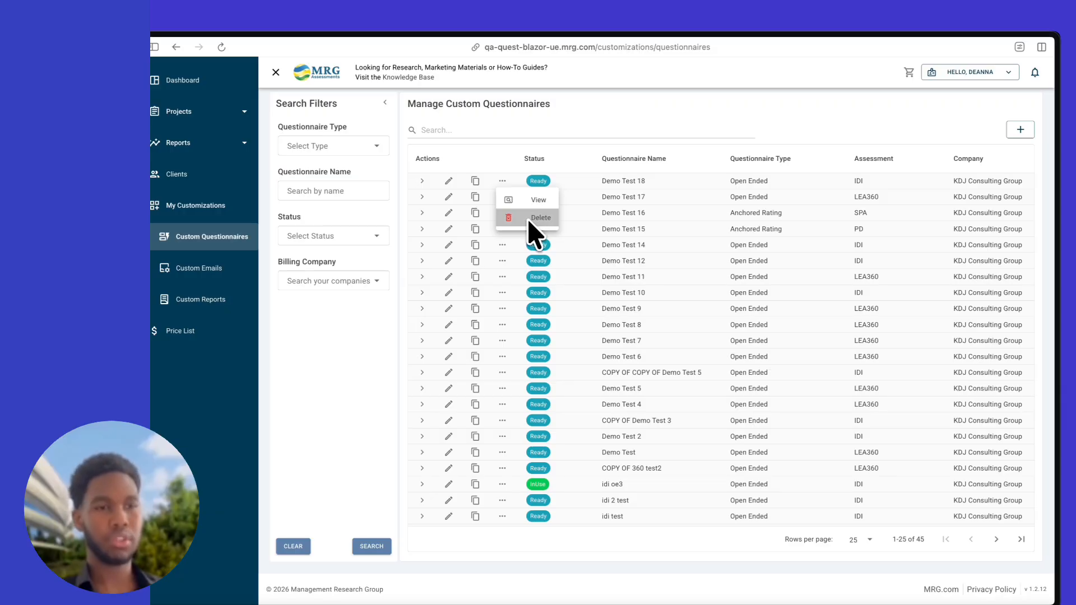
pyautogui.click(500, 182)
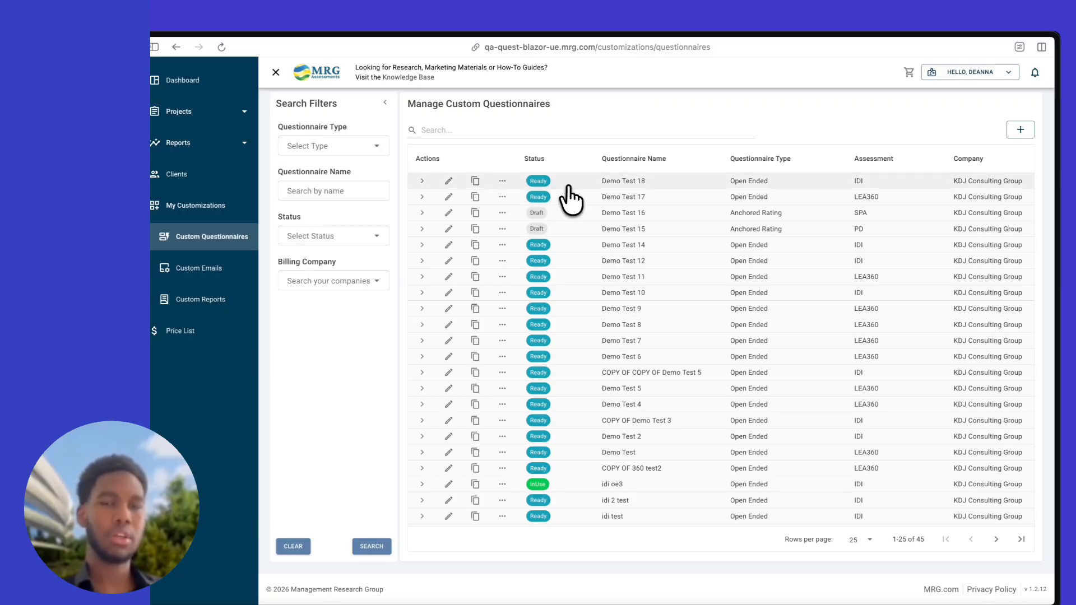
pyautogui.click(1021, 131)
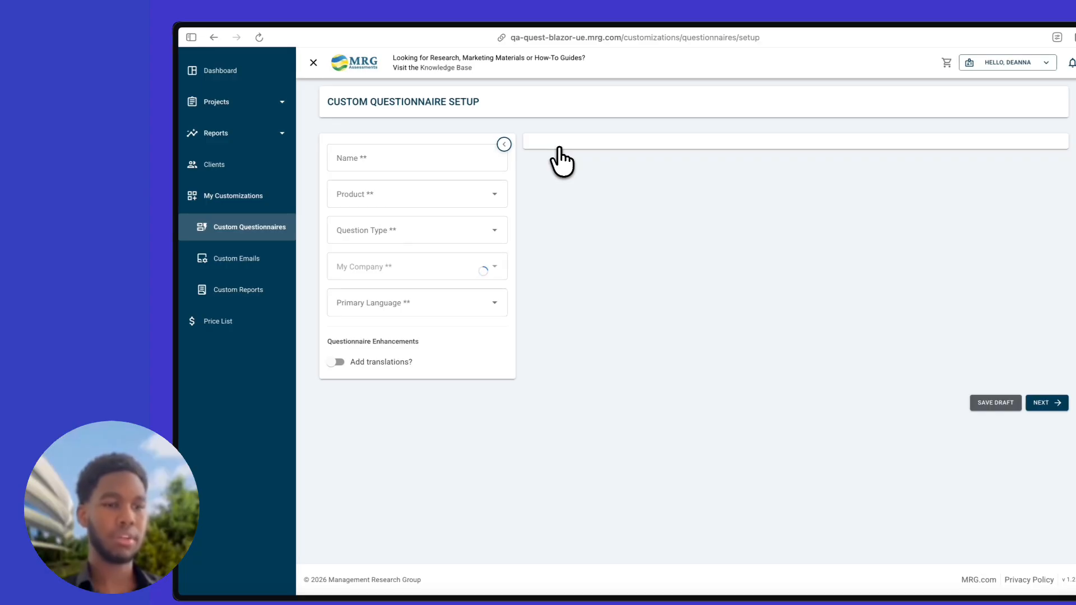
# Look through the Product and Question Type choices without selecting any
pyautogui.click(475, 162)
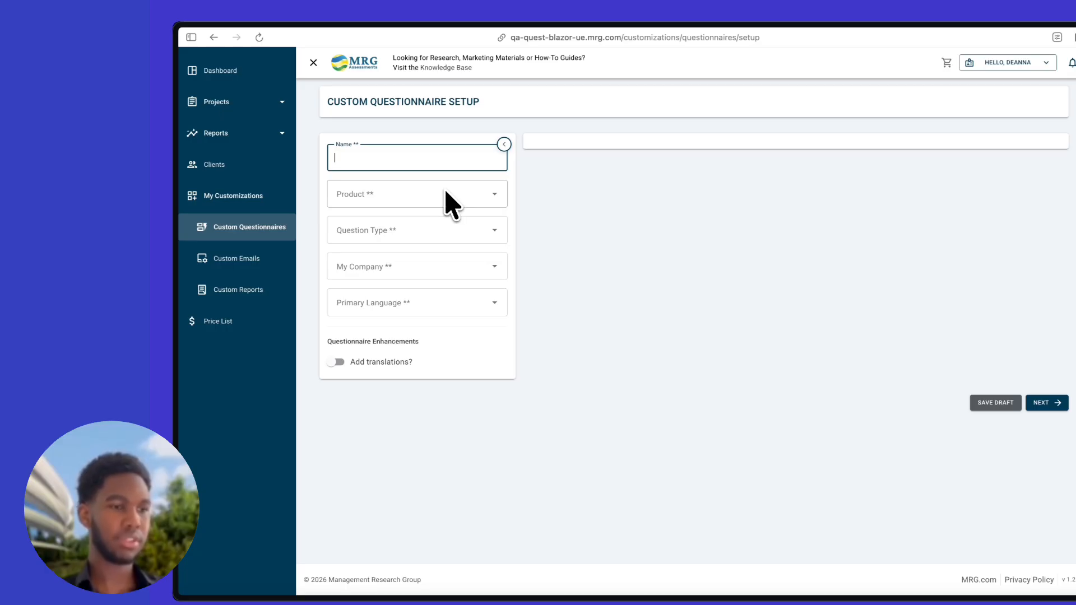
pyautogui.click(417, 199)
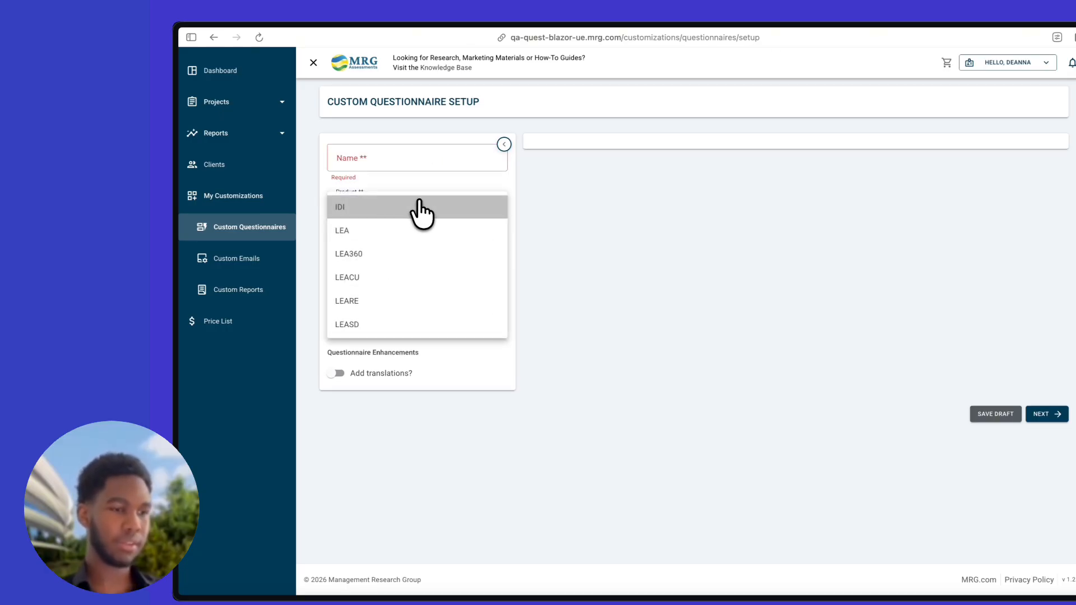
pyautogui.click(432, 191)
pyautogui.click(415, 244)
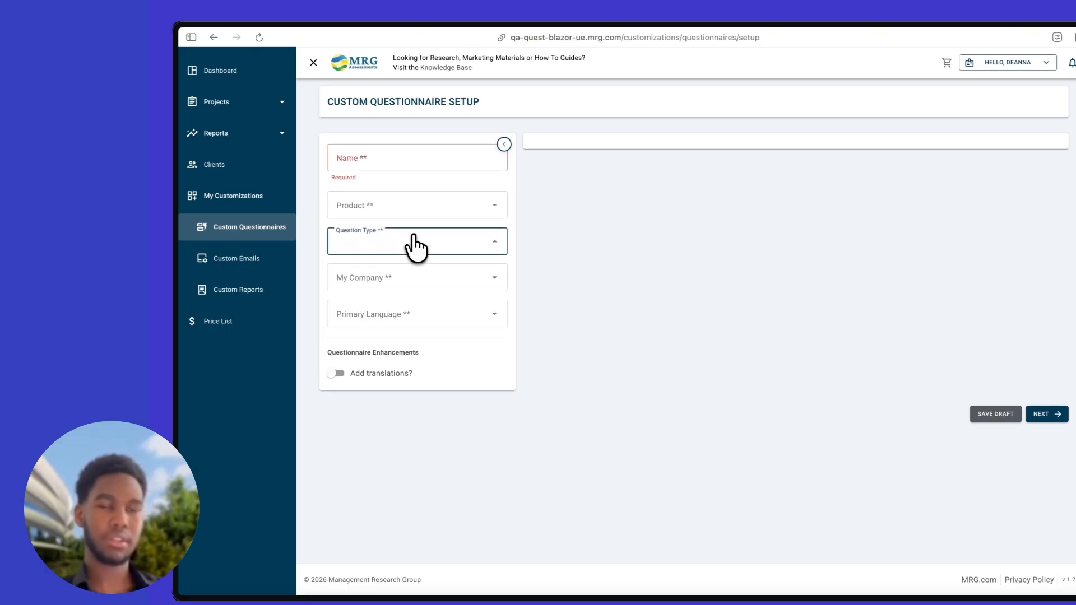
pyautogui.click(422, 234)
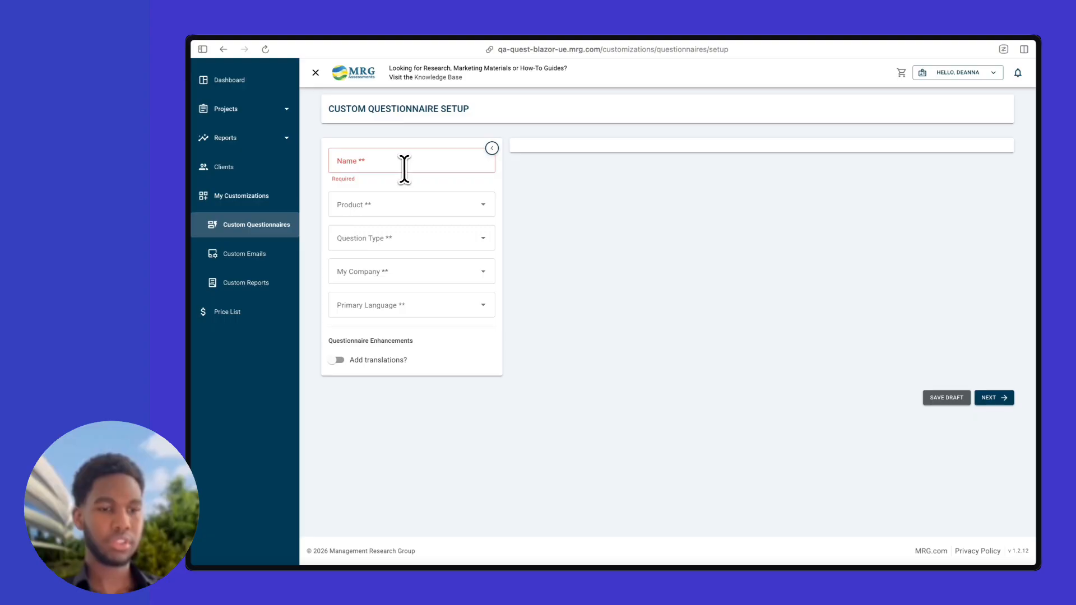
# Enter 'Quest Setup Demo' as the questionnaire name
pyautogui.click(404, 168)
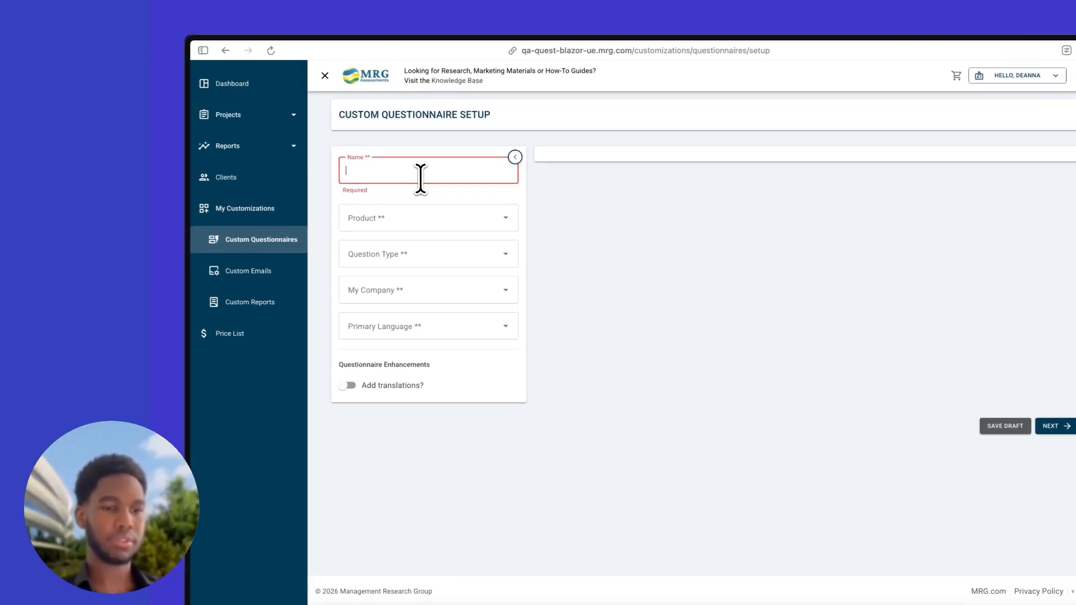
pyautogui.write('Quest')
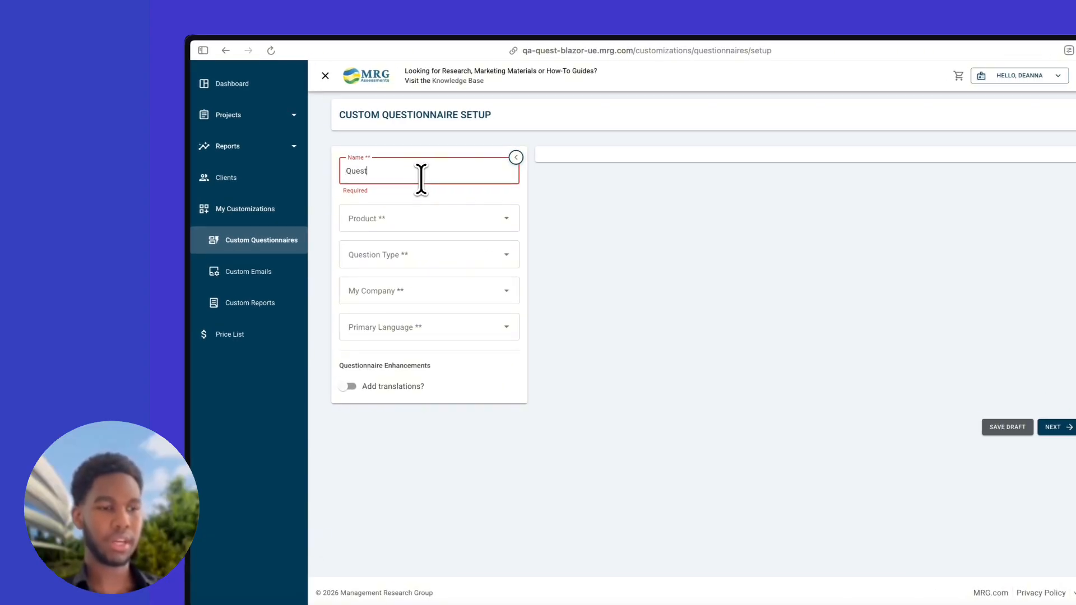
pyautogui.write(' Set')
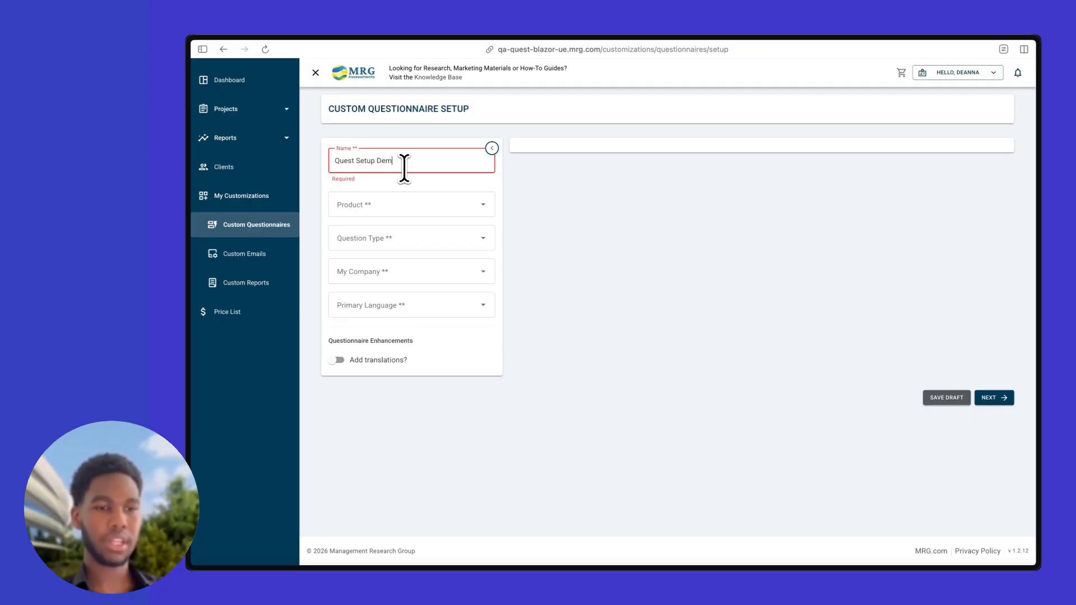
pyautogui.click(395, 205)
# Set product LEA360, question type Anchored Rating, and company KDJ Consulting Group (Saco)
pyautogui.click(396, 250)
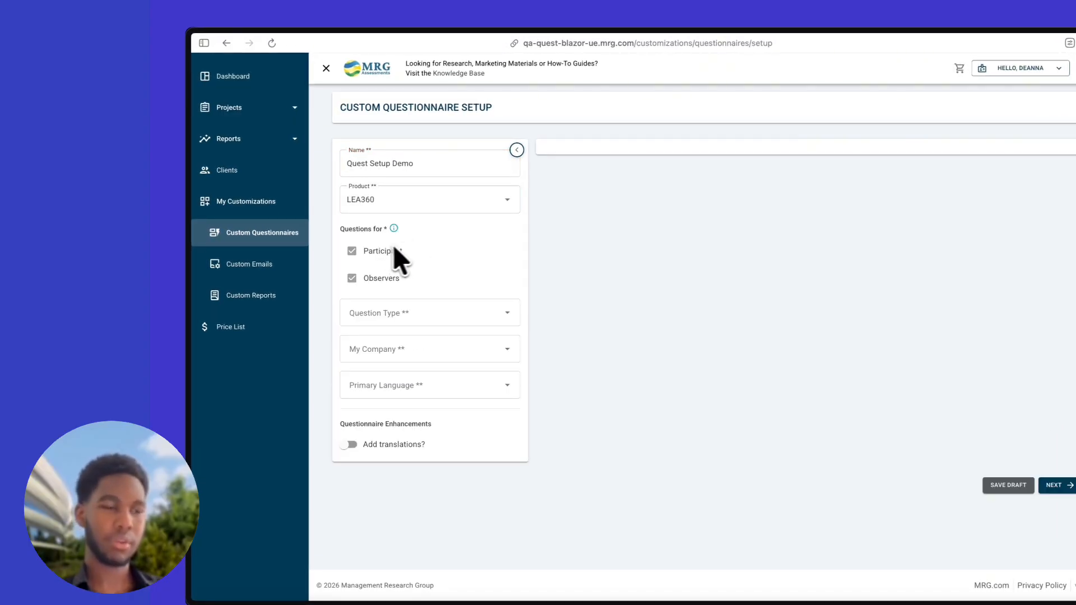
pyautogui.moveTo(394, 229)
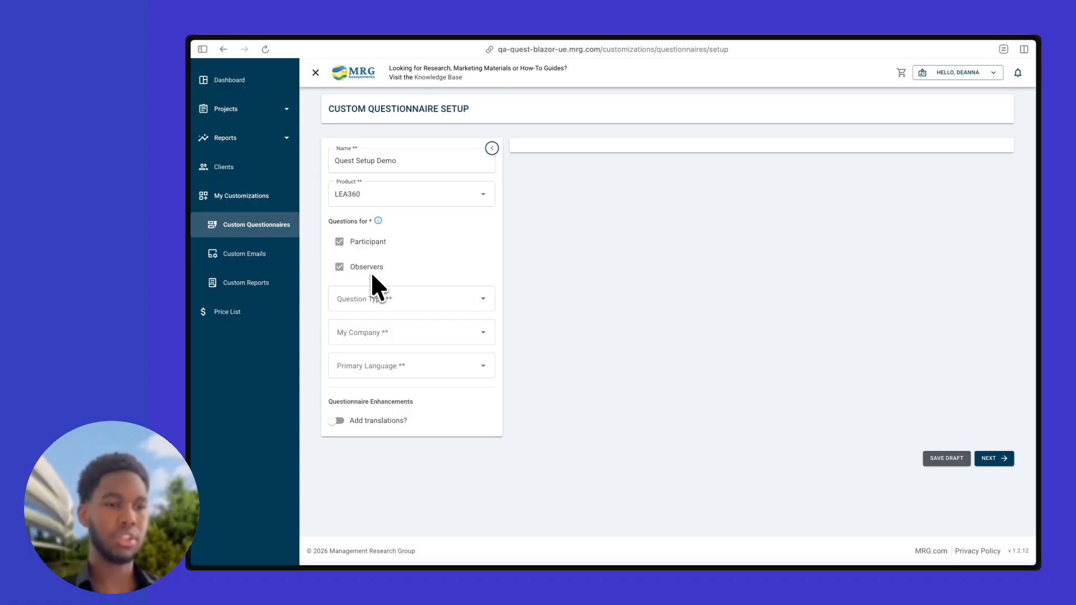
pyautogui.click(380, 300)
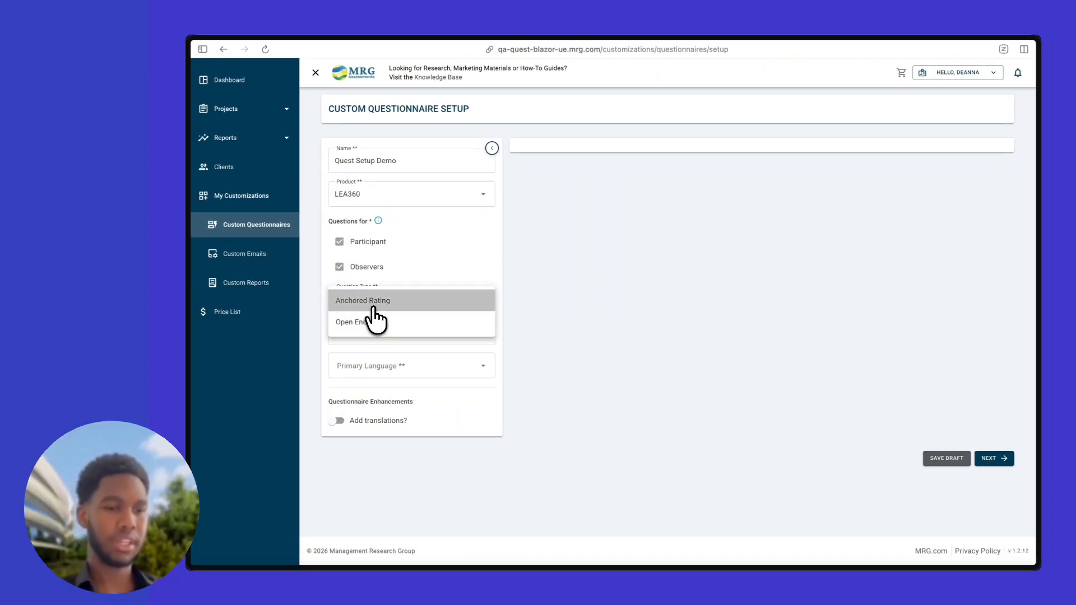
pyautogui.click(374, 306)
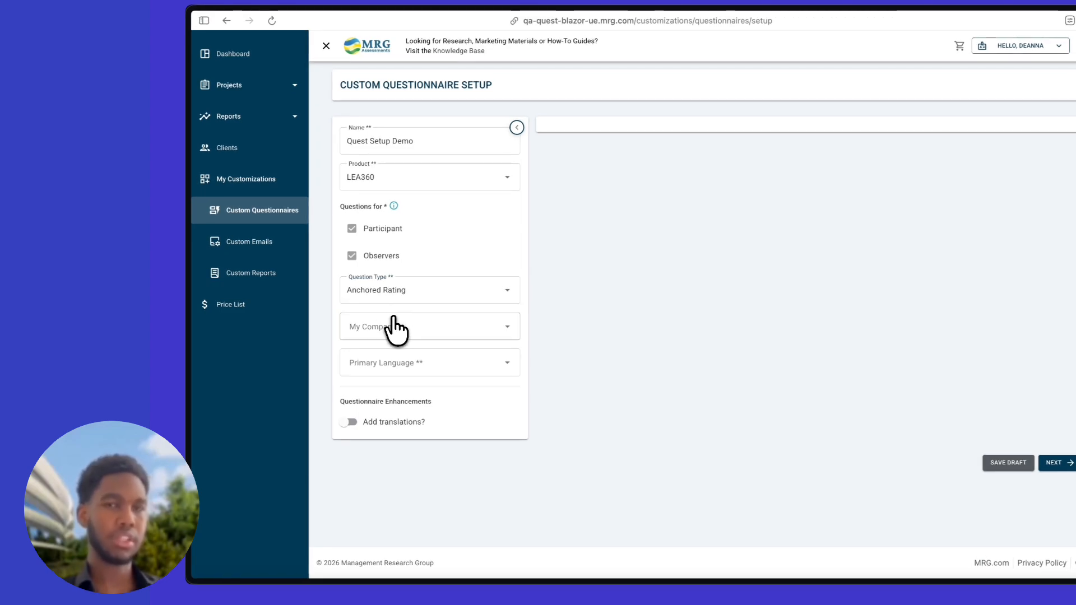
pyautogui.click(395, 328)
pyautogui.click(376, 398)
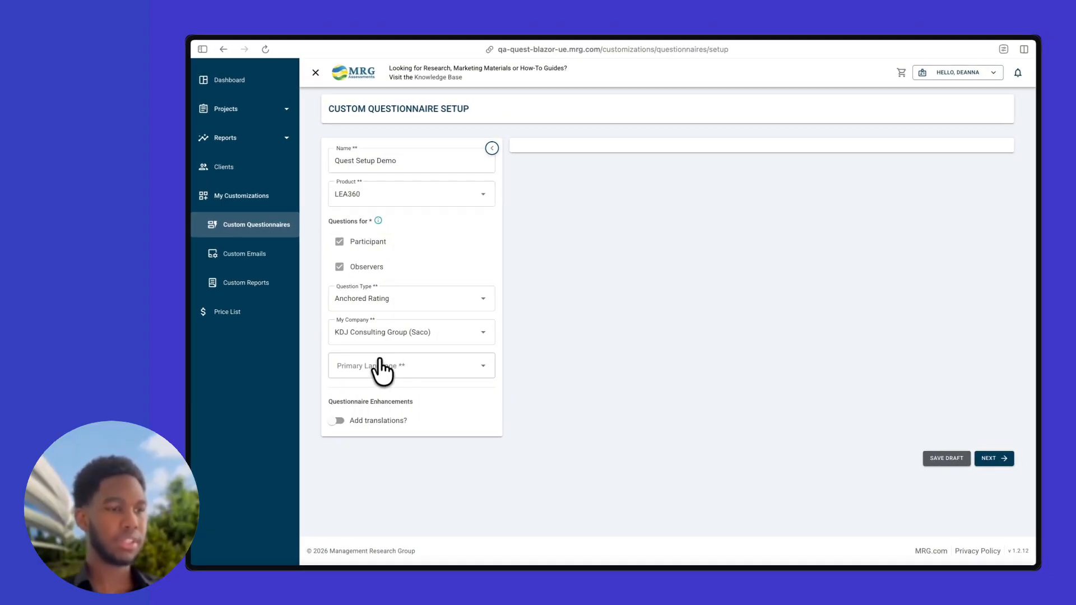
pyautogui.click(377, 366)
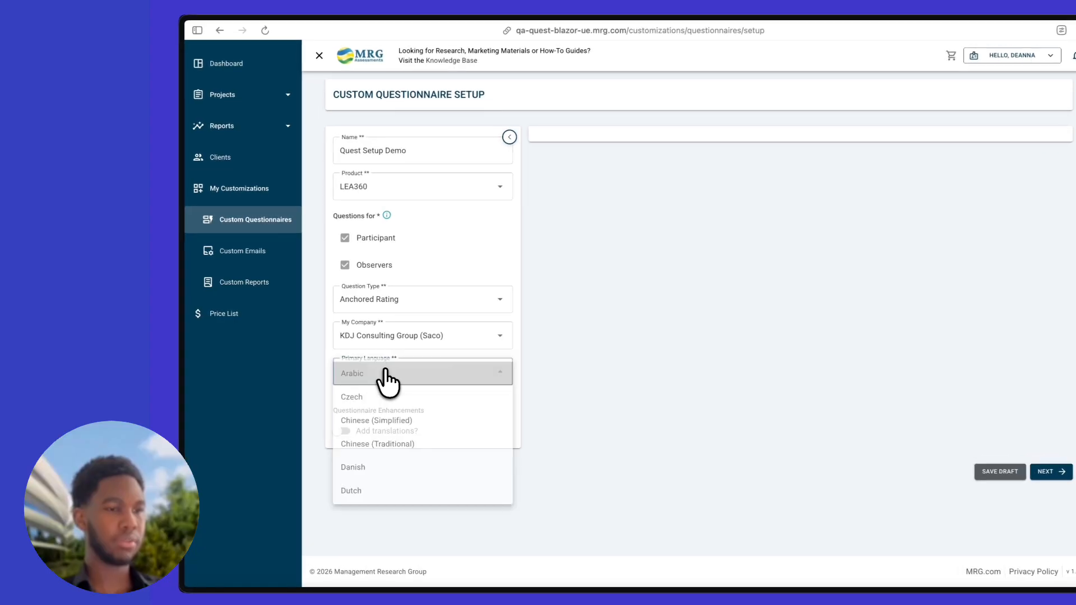
pyautogui.scroll(-3, 384, 435)
# Make English (US) the primary language and turn on translations with French as secondary
pyautogui.click(385, 411)
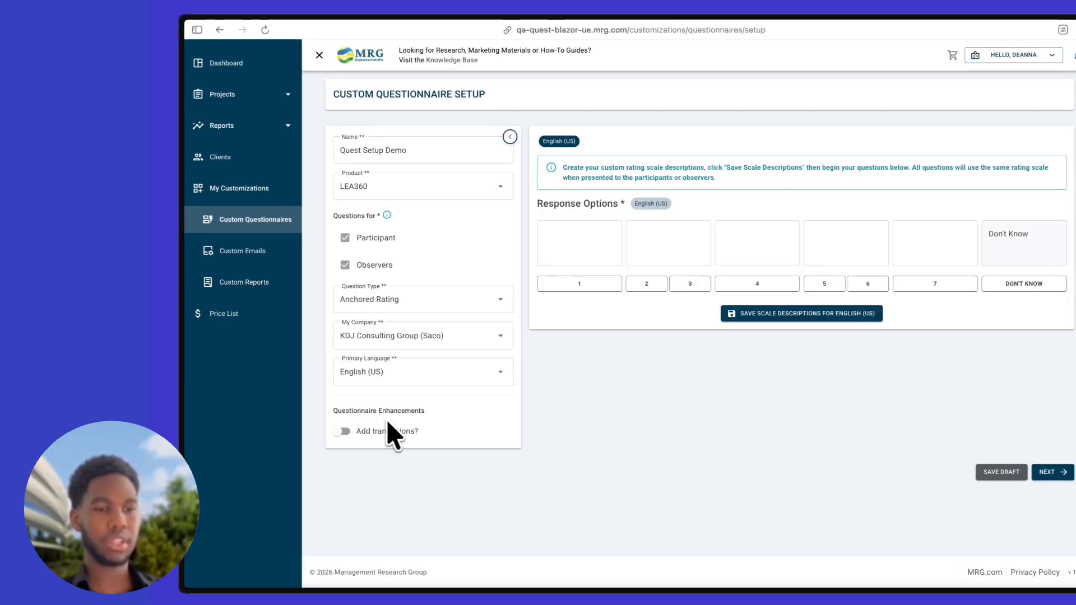
pyautogui.click(341, 436)
pyautogui.click(384, 465)
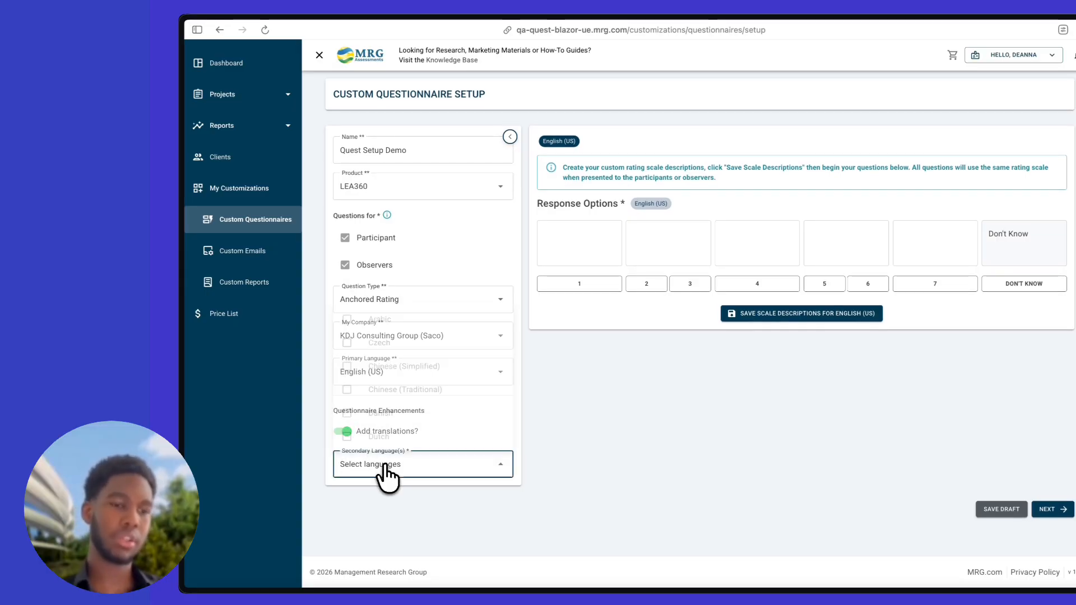
pyautogui.scroll(-5, 421, 426)
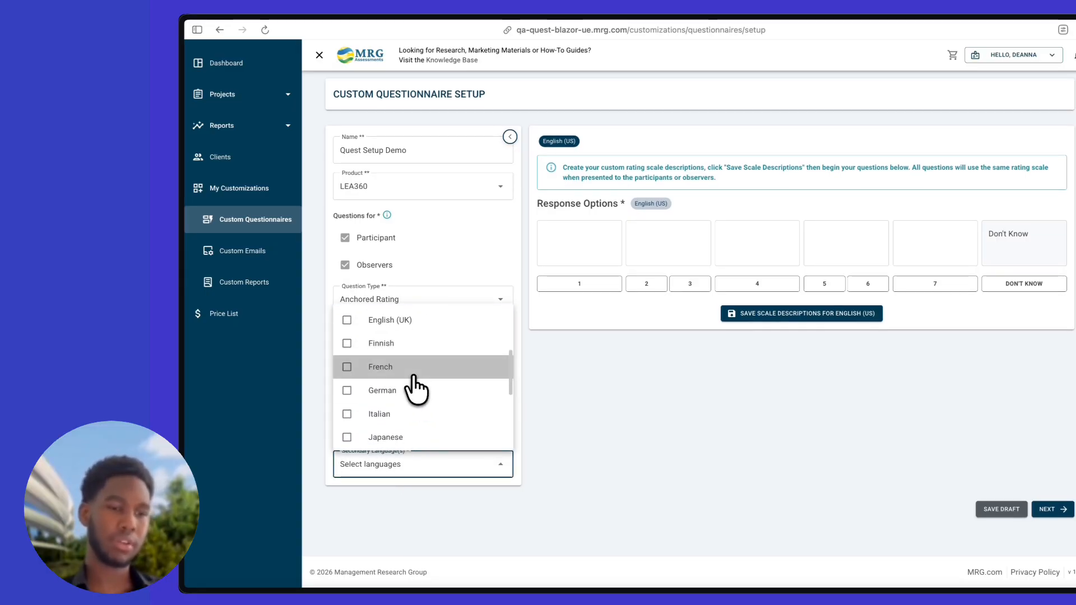
pyautogui.click(413, 376)
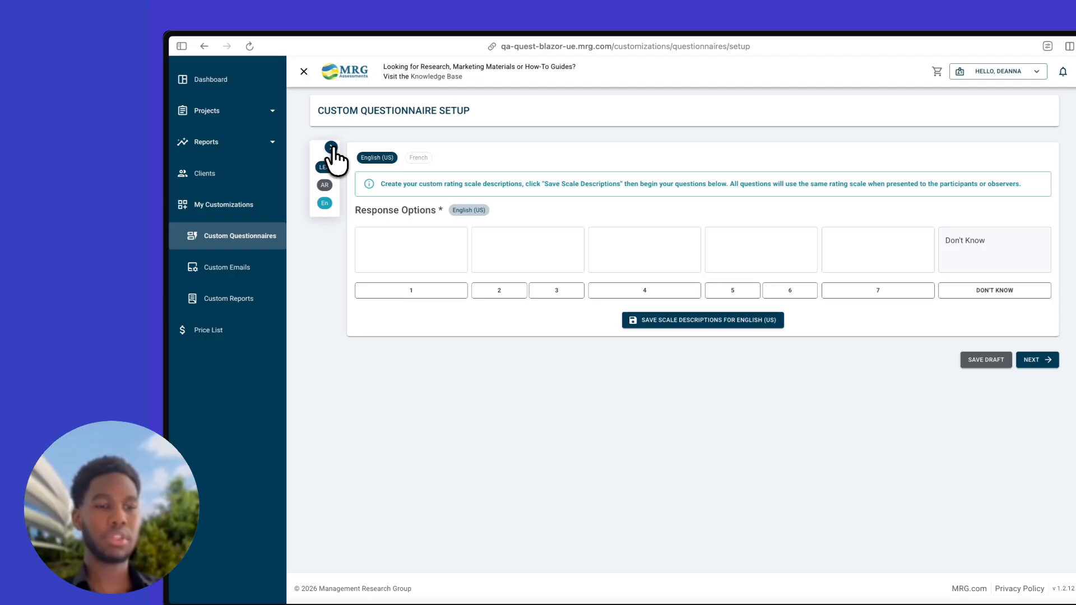
pyautogui.click(331, 147)
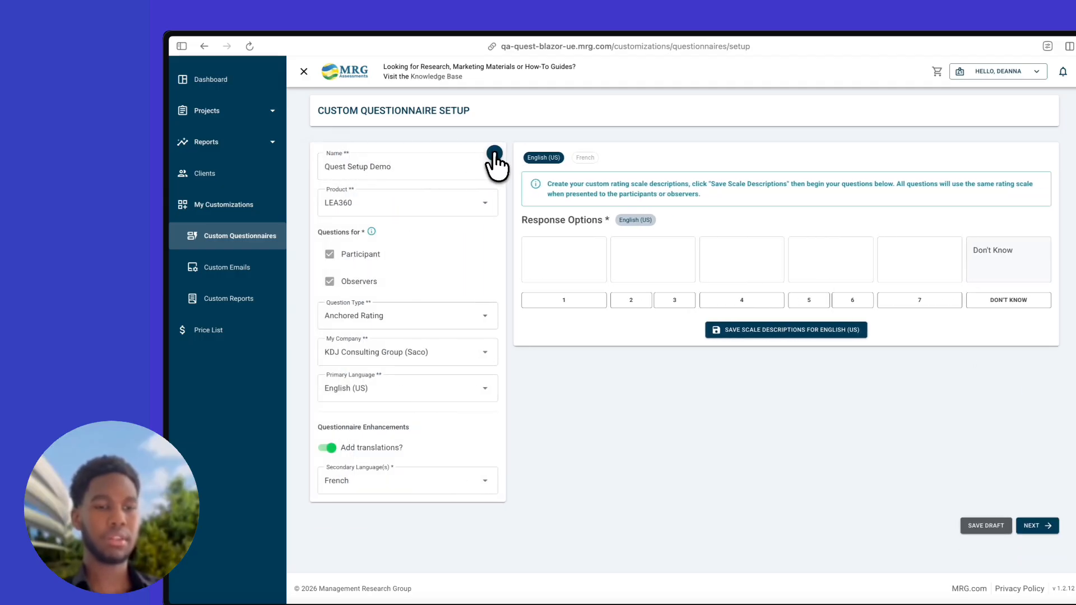
pyautogui.click(495, 153)
# Enter the English (US) response descriptions ('Test', 'Tes', 'test', 'test') and save the scale
pyautogui.click(402, 255)
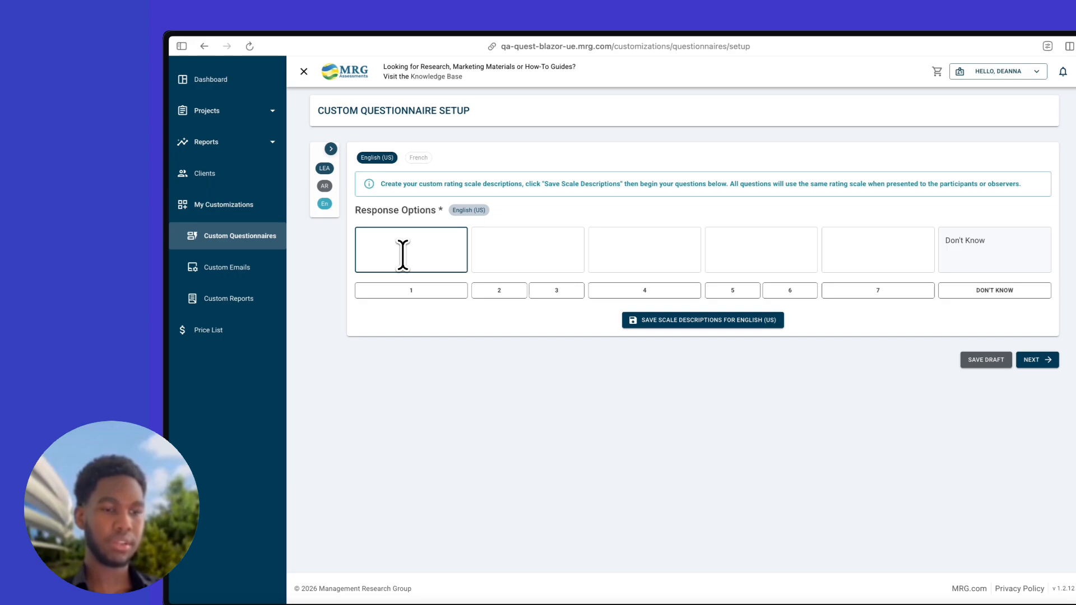
pyautogui.click(477, 255)
pyautogui.write('Test')
pyautogui.click(649, 247)
pyautogui.write('Tes')
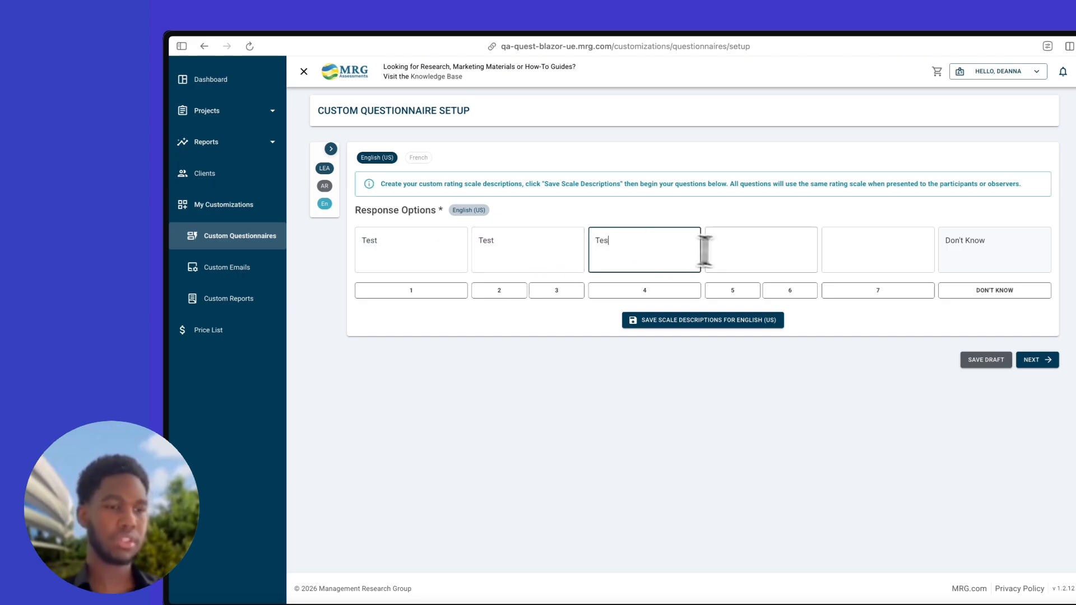
pyautogui.click(748, 251)
pyautogui.write('test')
pyautogui.click(857, 251)
pyautogui.write('test')
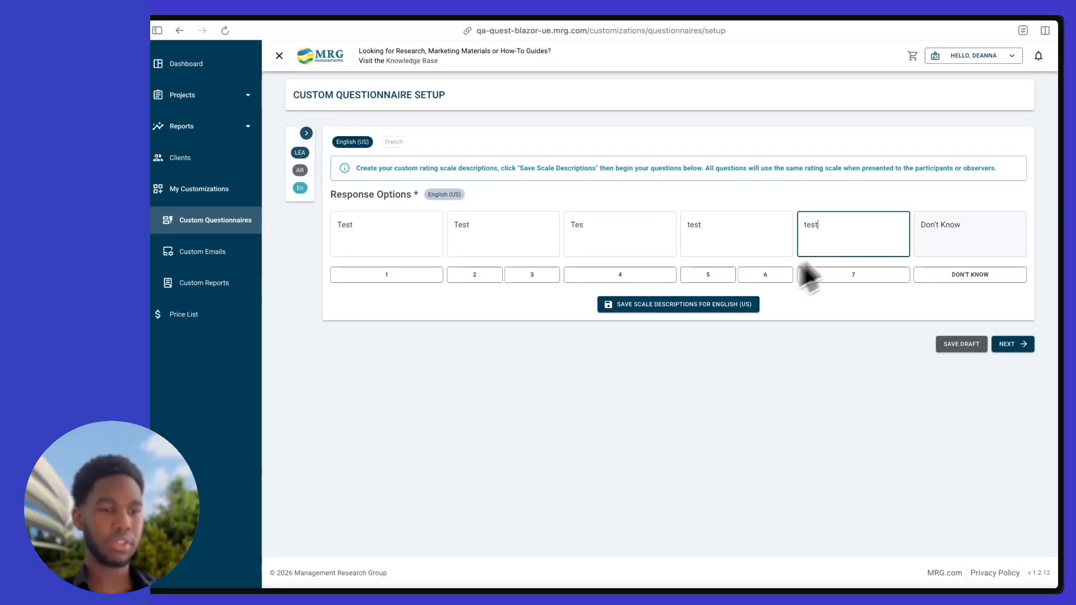
pyautogui.click(725, 305)
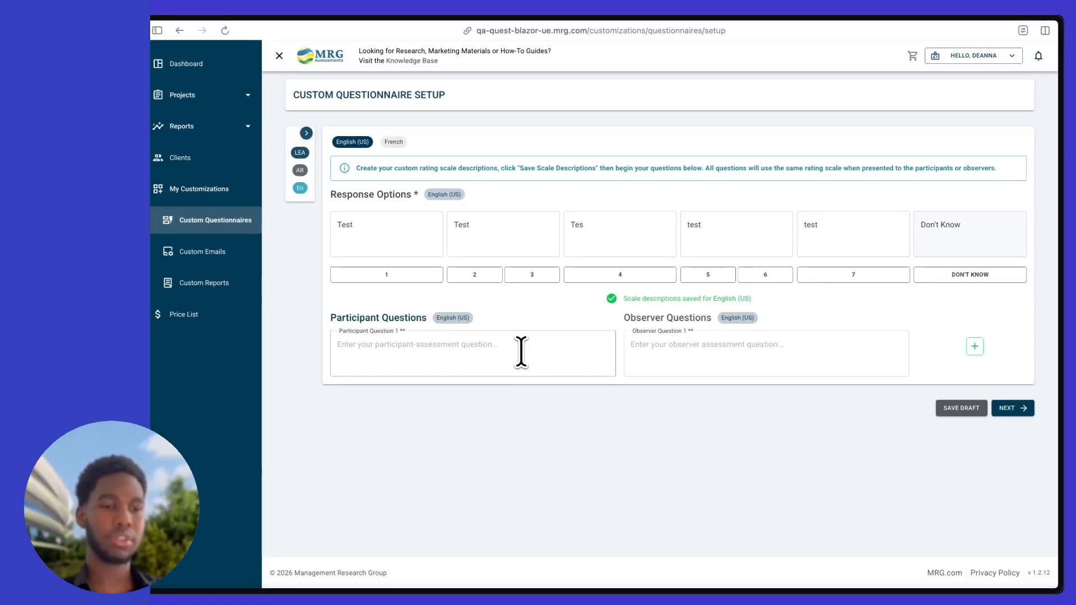
# Enter Observer Question 1 'testing', add a second question row, and fill both with 'test'
pyautogui.click(521, 352)
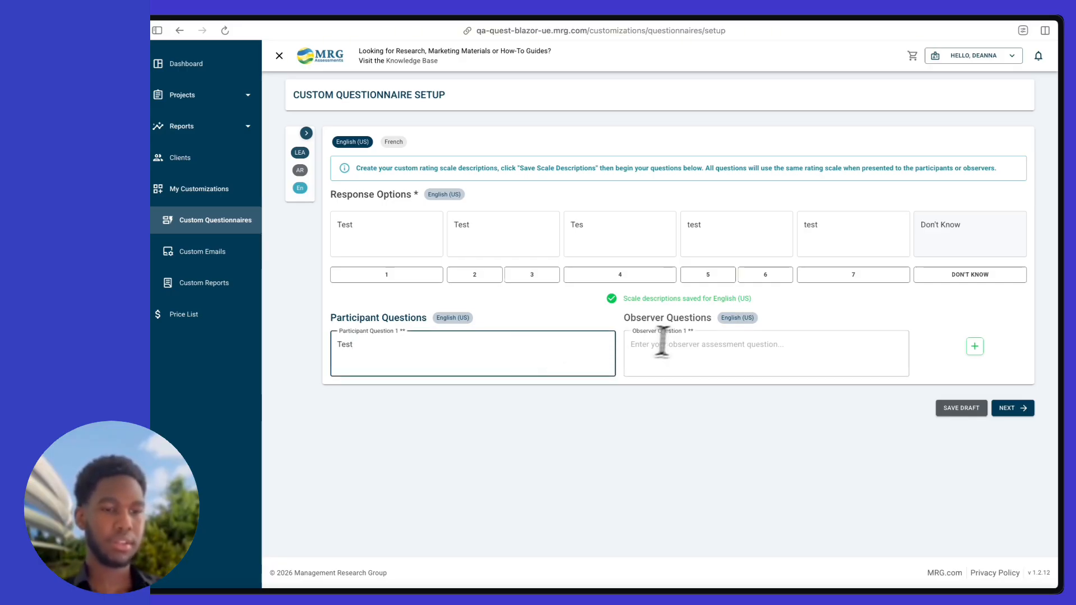
pyautogui.click(679, 350)
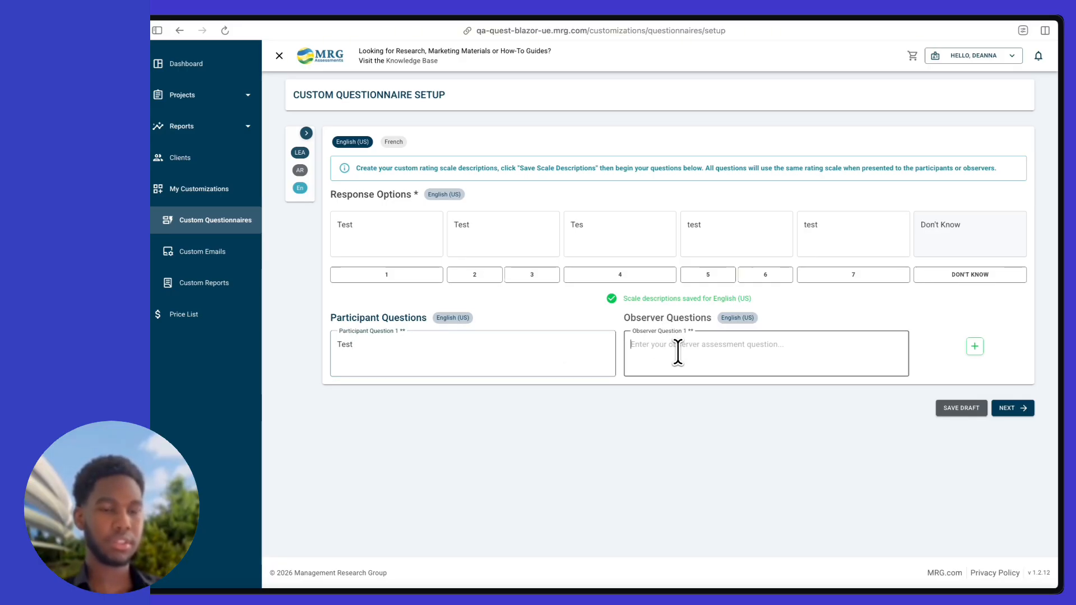
pyautogui.write('test')
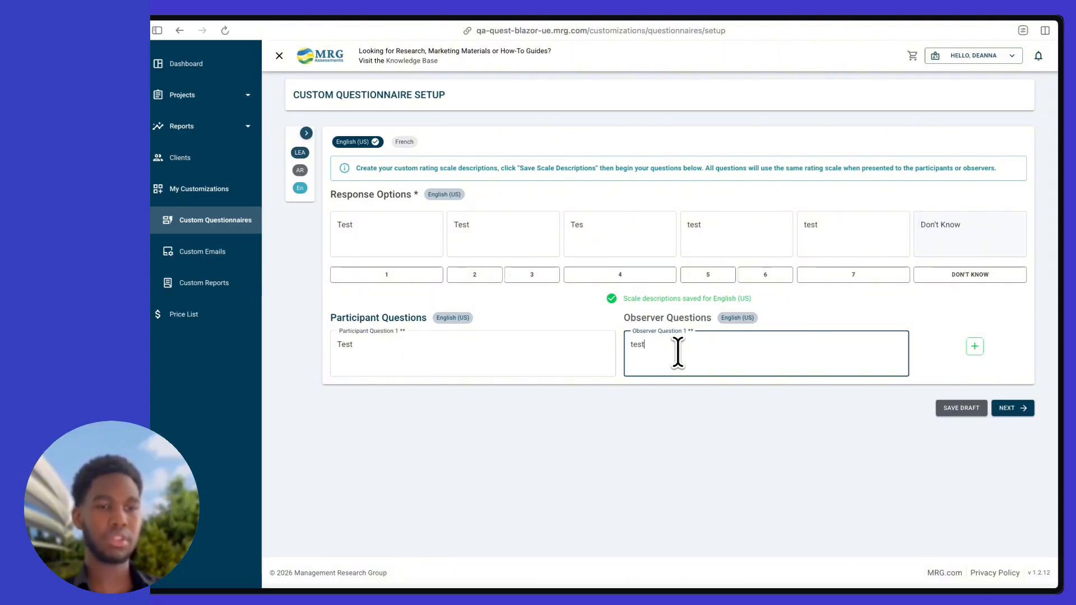
pyautogui.write('ing')
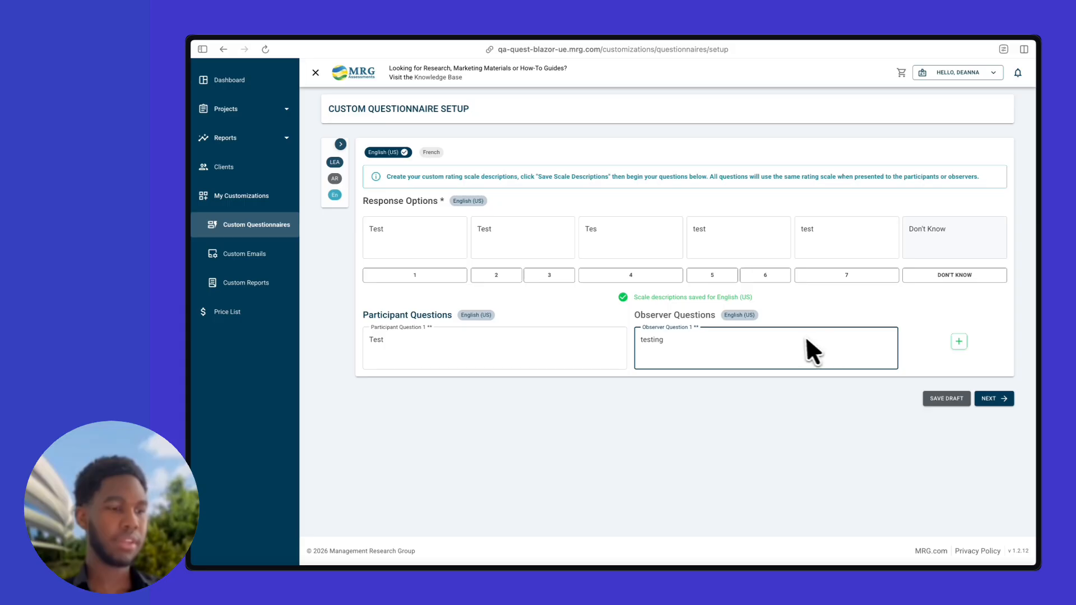
pyautogui.click(960, 341)
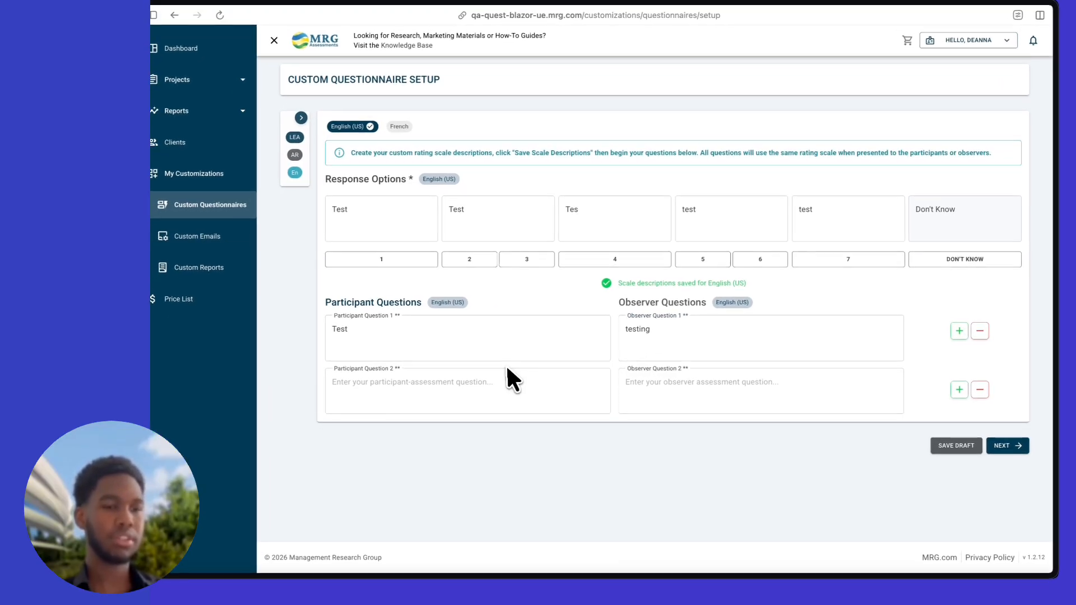
pyautogui.click(485, 383)
pyautogui.write('test')
pyautogui.click(648, 392)
pyautogui.write('test')
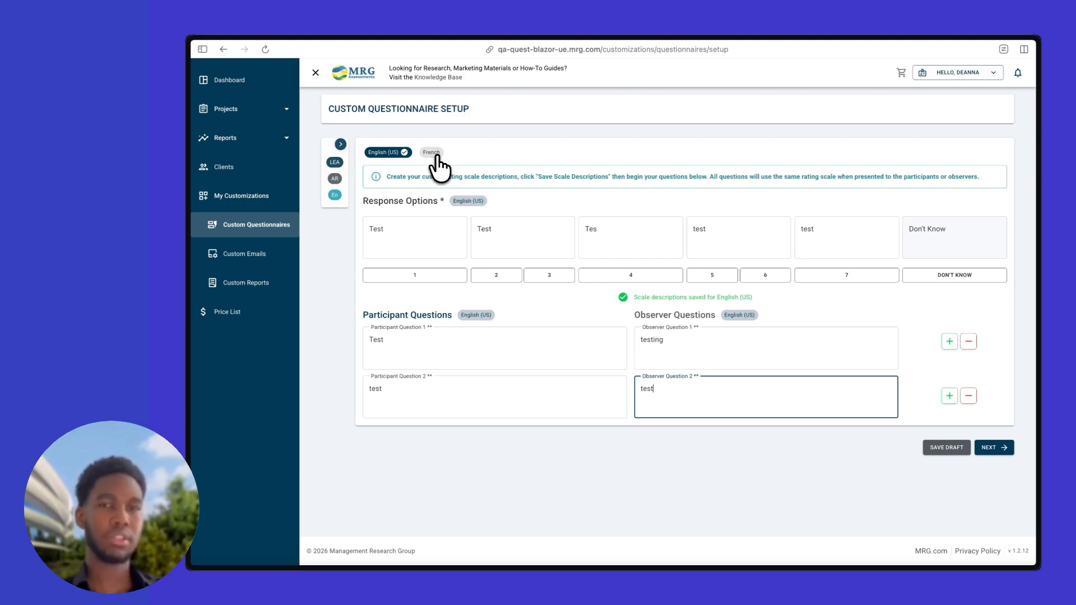
# Switch to French, enter 'test' for all five scale descriptions, and save them
pyautogui.click(433, 154)
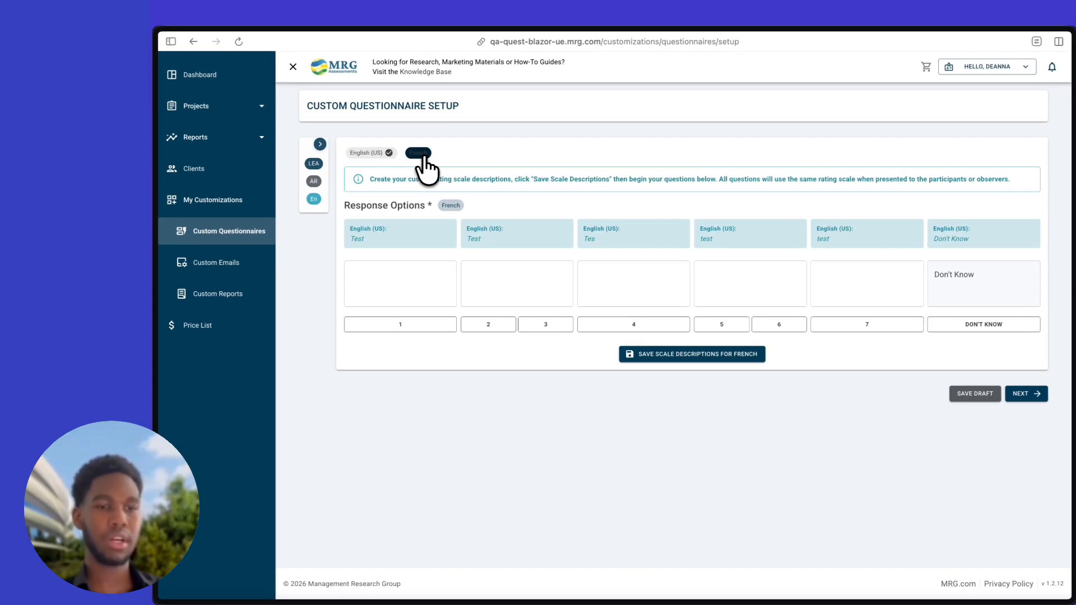
pyautogui.click(408, 289)
pyautogui.write('test')
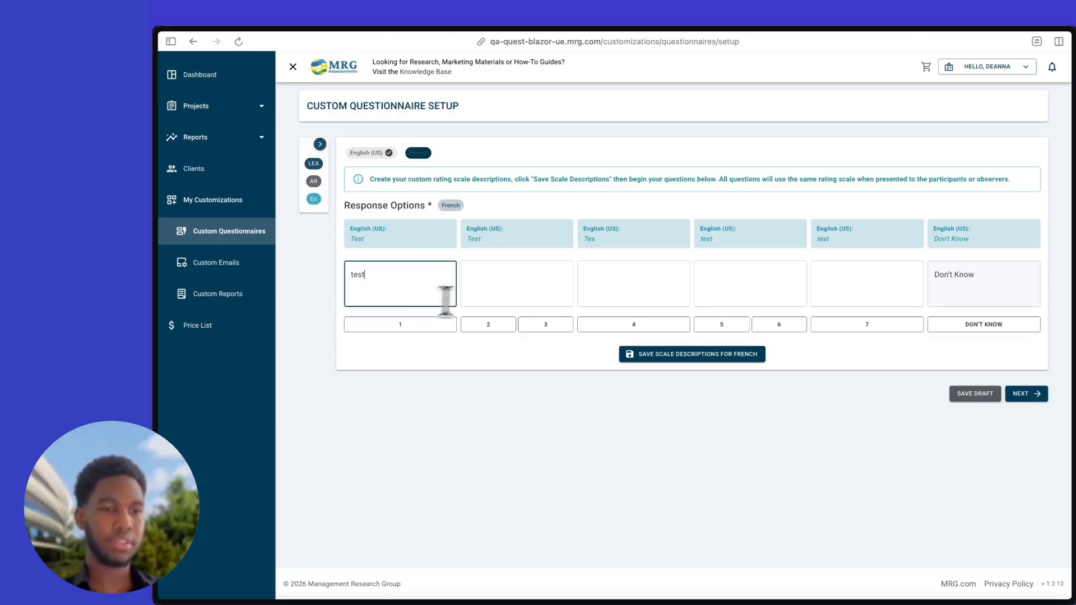
pyautogui.click(500, 297)
pyautogui.write('test')
pyautogui.click(632, 286)
pyautogui.write('test')
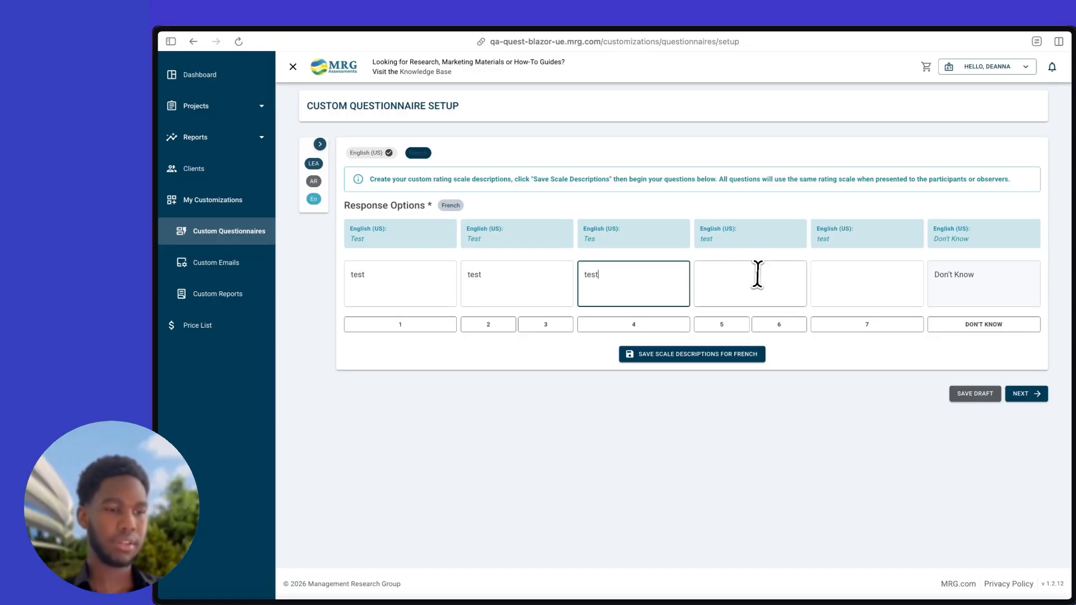
pyautogui.click(756, 277)
pyautogui.write('test')
pyautogui.click(873, 286)
pyautogui.write('test')
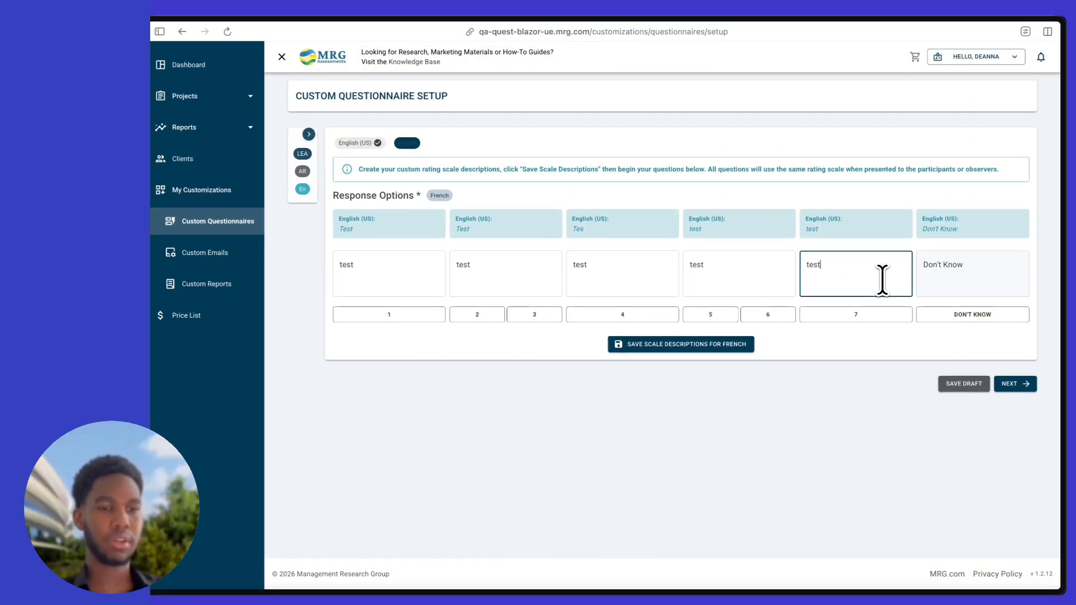
pyautogui.click(751, 348)
# Type 'test' as the French translation of participant and observer questions 1 and 2
pyautogui.click(426, 432)
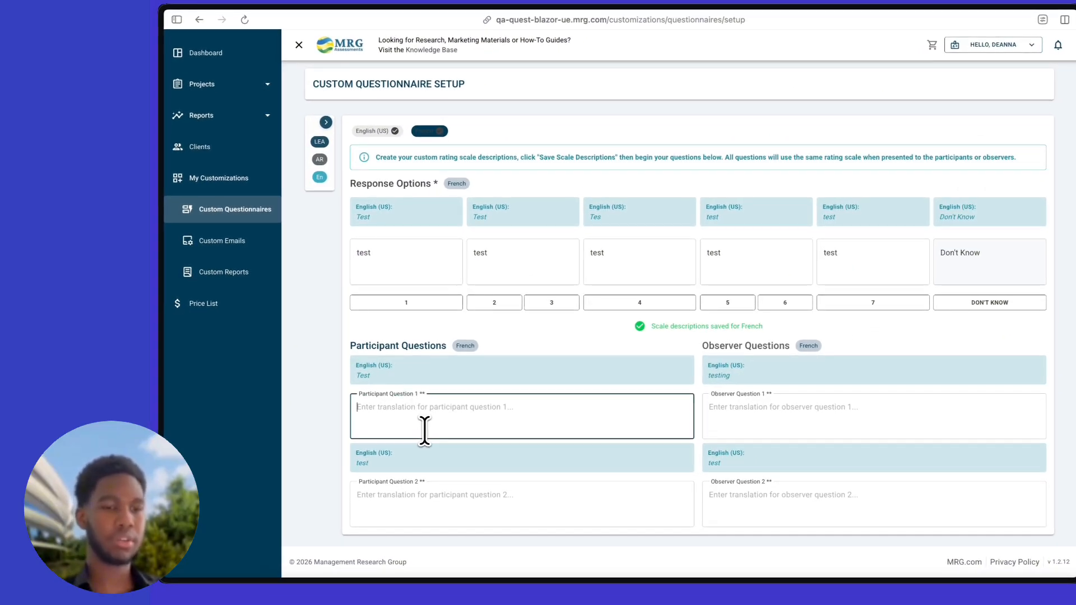
pyautogui.write('test')
pyautogui.click(741, 419)
pyautogui.write('test')
pyautogui.click(641, 499)
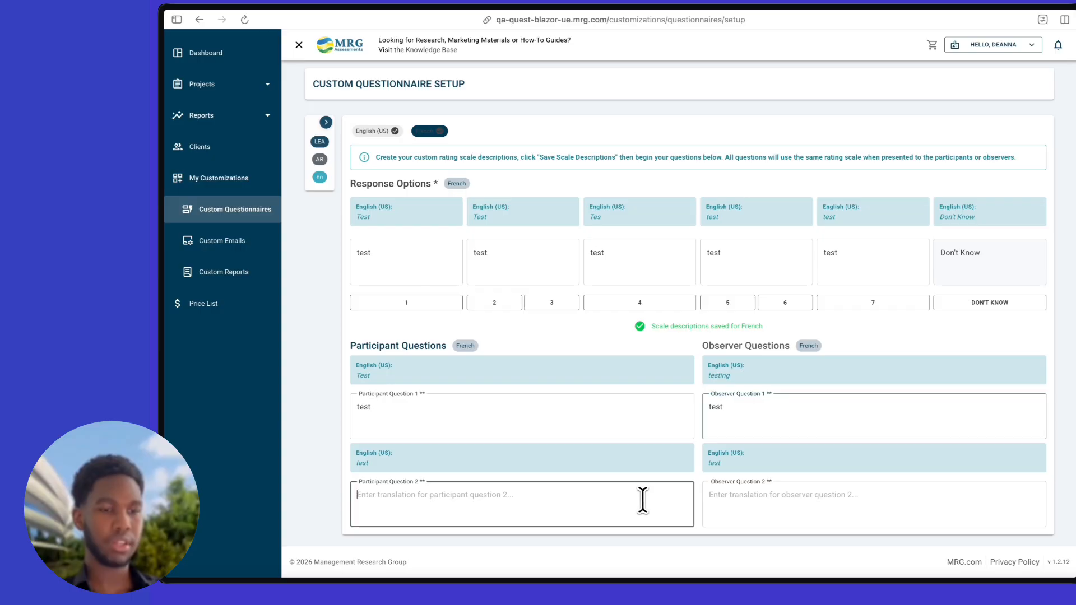
pyautogui.write('test')
pyautogui.click(722, 500)
pyautogui.write('t')
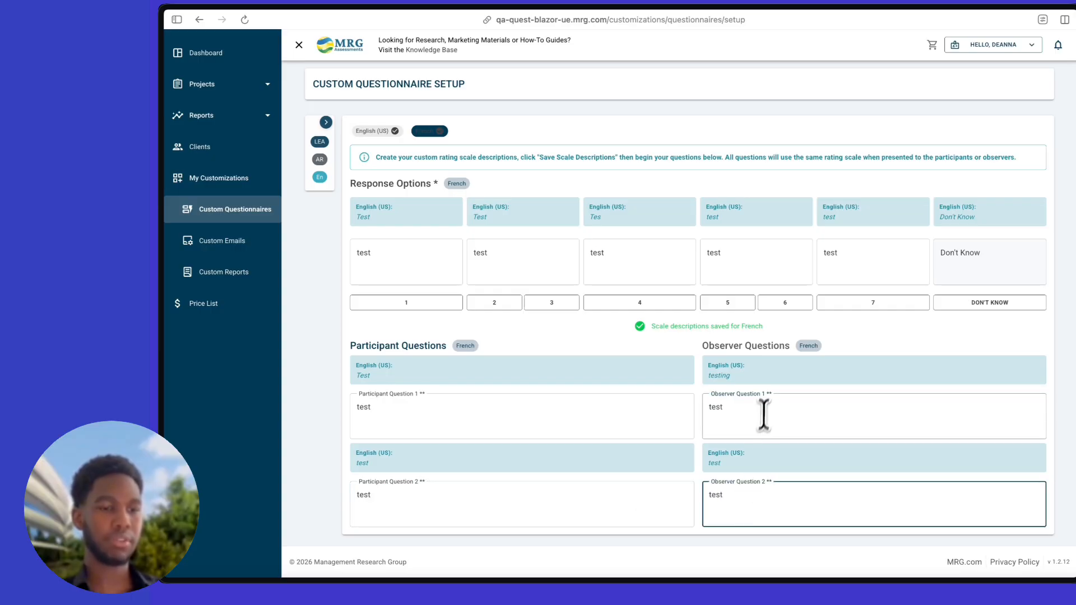
pyautogui.scroll(-1, 766, 412)
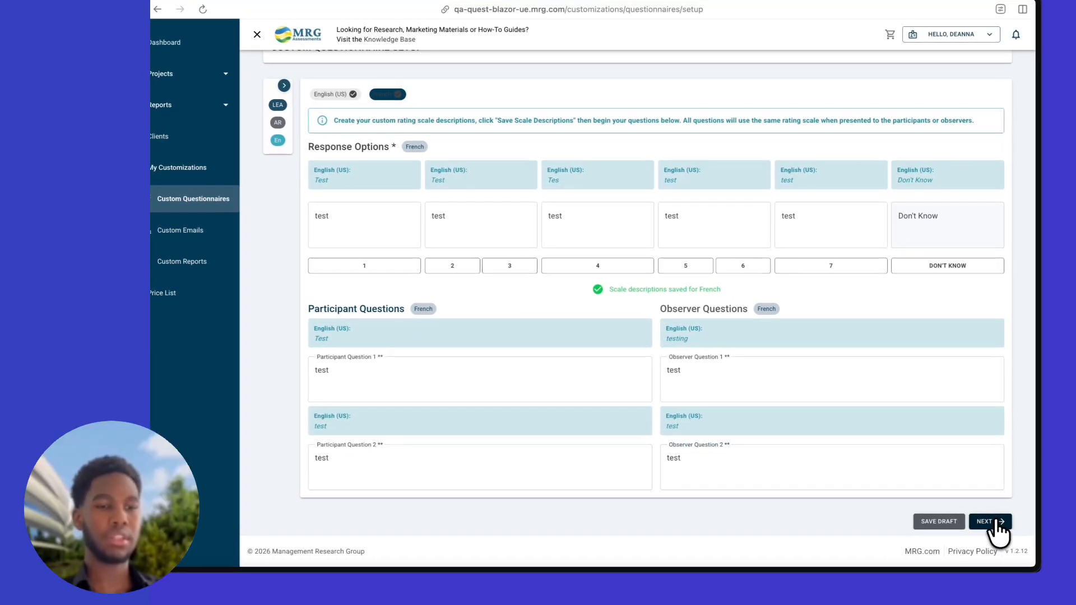
# Preview the English and French questions, then Save & Exit back to the questionnaire list
pyautogui.click(997, 524)
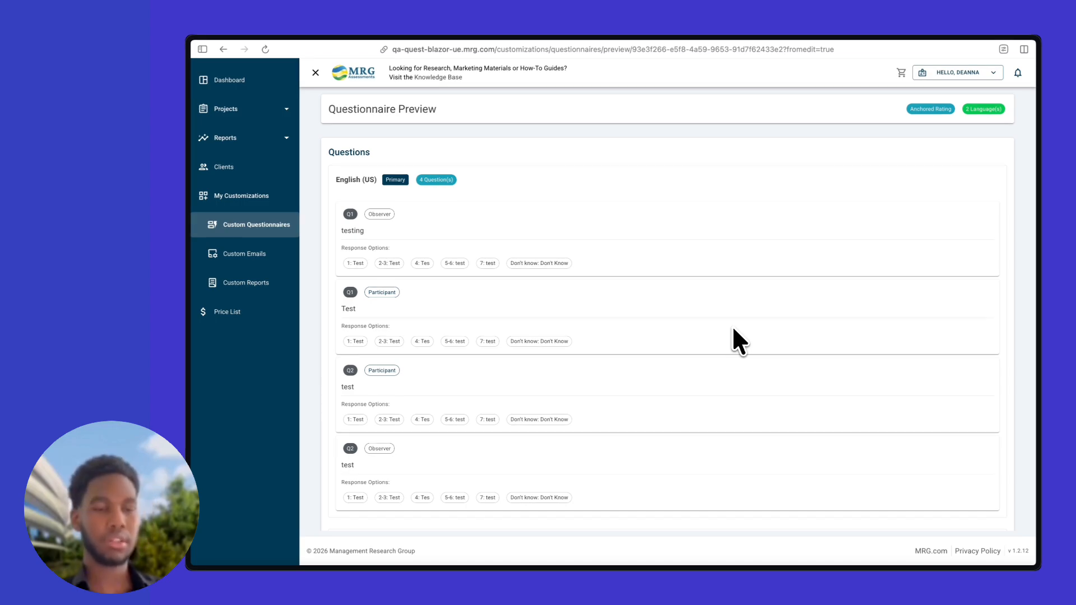
pyautogui.scroll(-2, 732, 325)
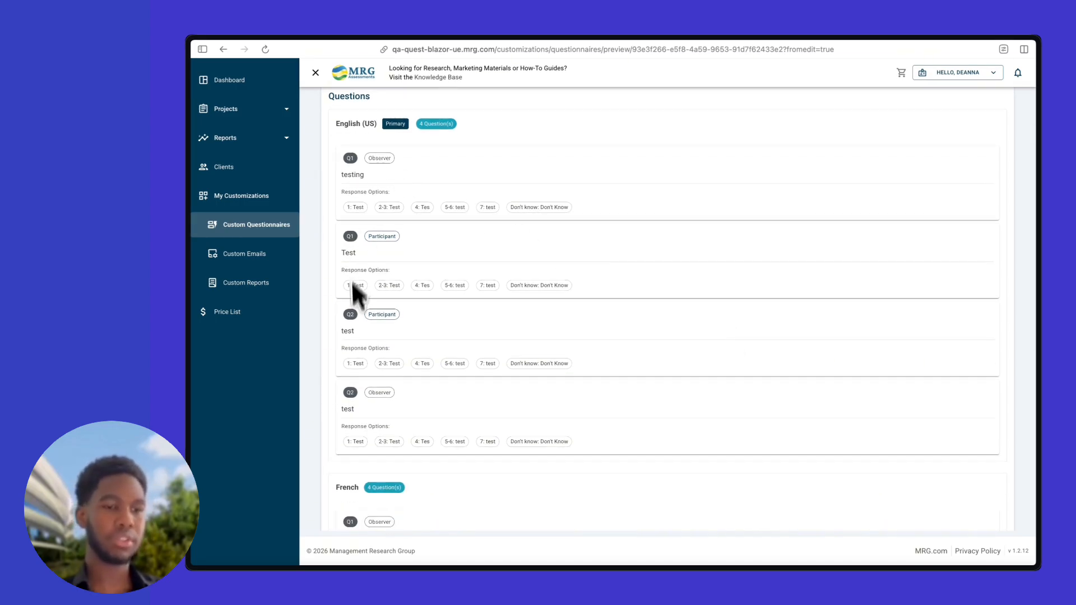
pyautogui.scroll(-4, 452, 380)
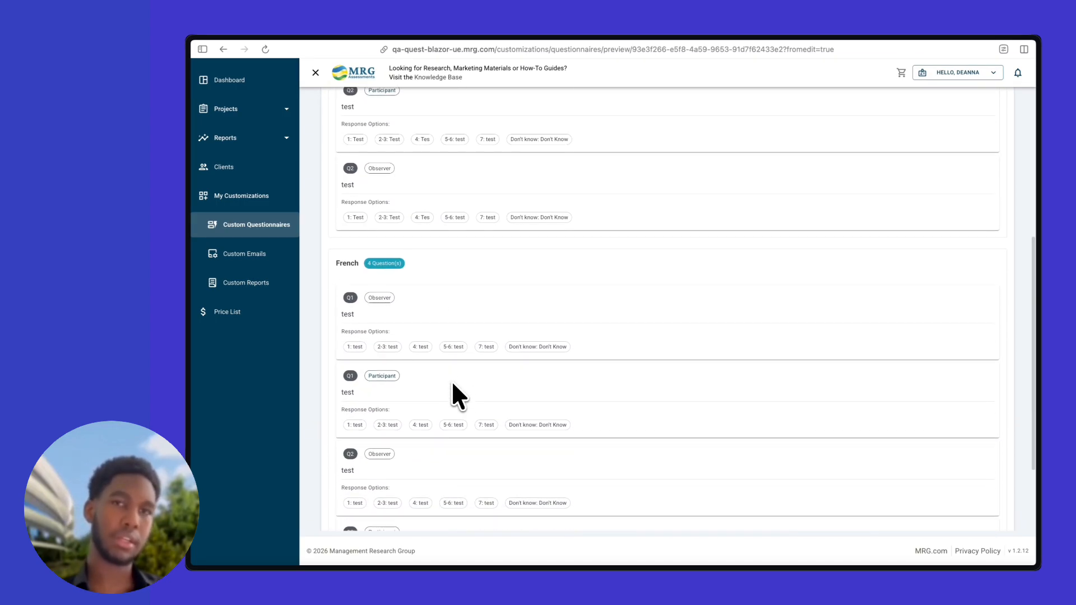
pyautogui.scroll(-2, 428, 271)
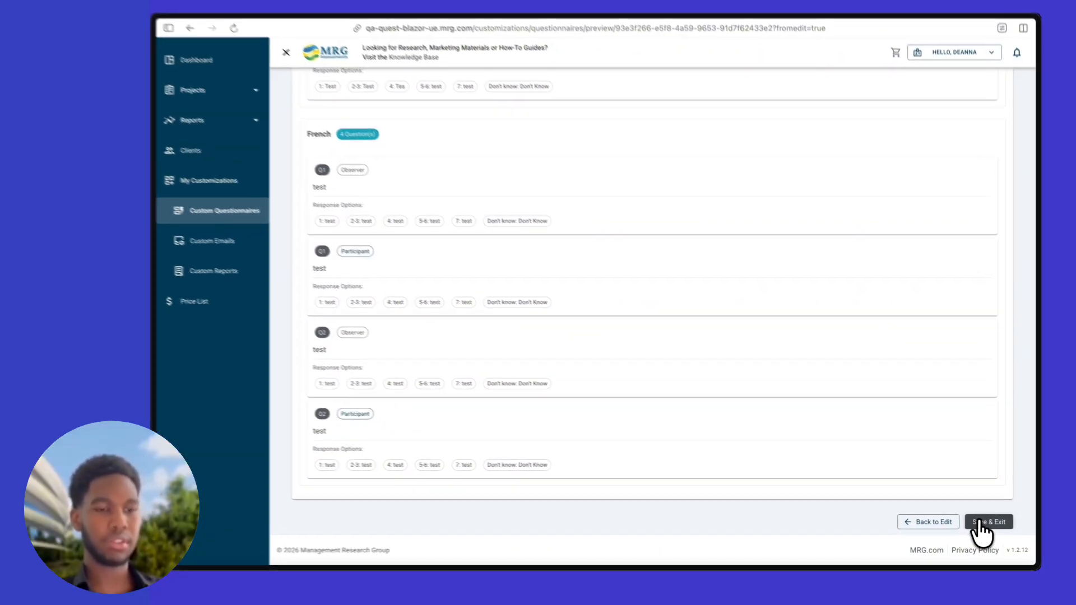
pyautogui.click(979, 522)
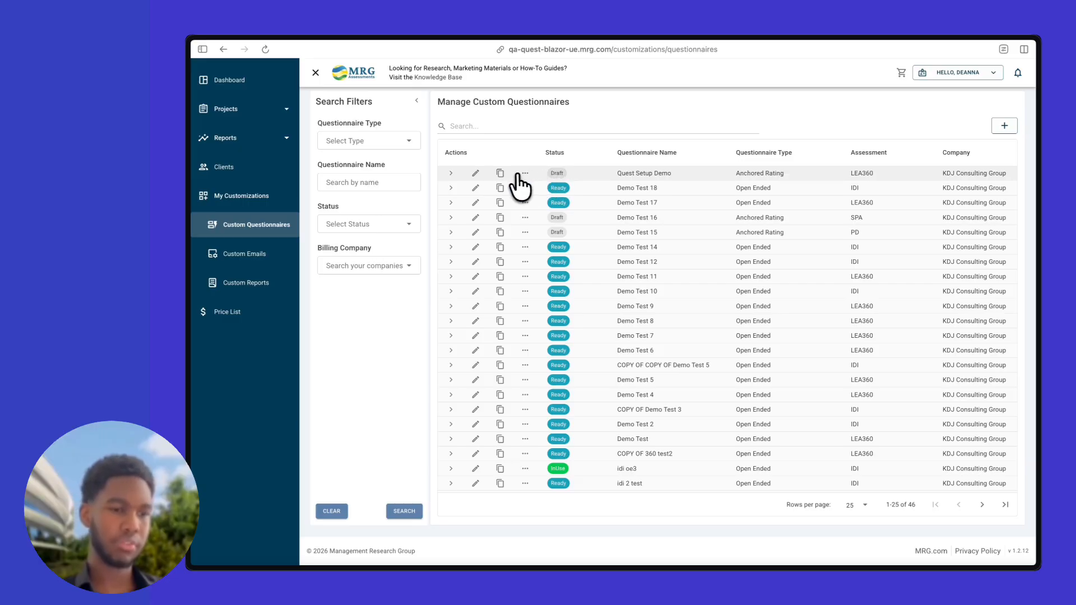
# Confirm Quest Setup Demo lists English (US) and French, then duplicate it
pyautogui.click(451, 174)
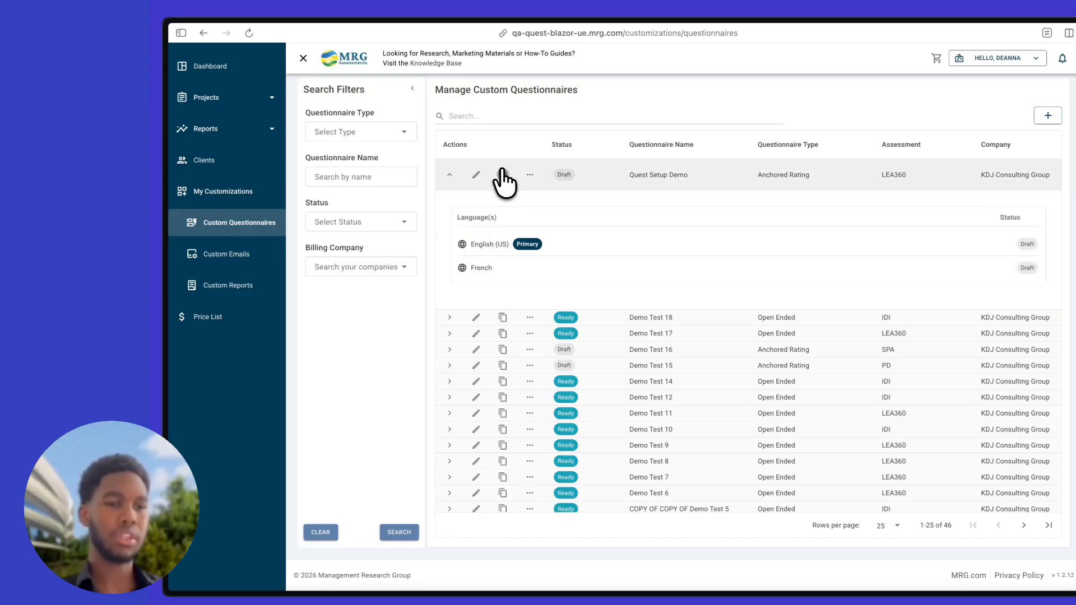
pyautogui.click(502, 173)
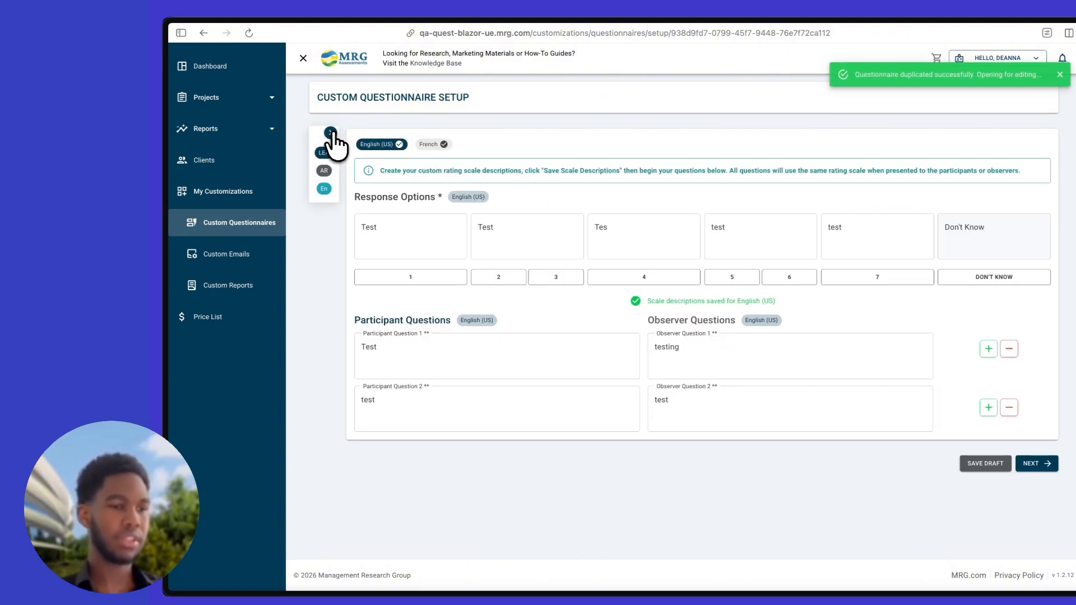
# Change participant questions 1 and 2 in COPY OF Quest Setup Demo to 'Testing' and 'testing'
pyautogui.click(331, 134)
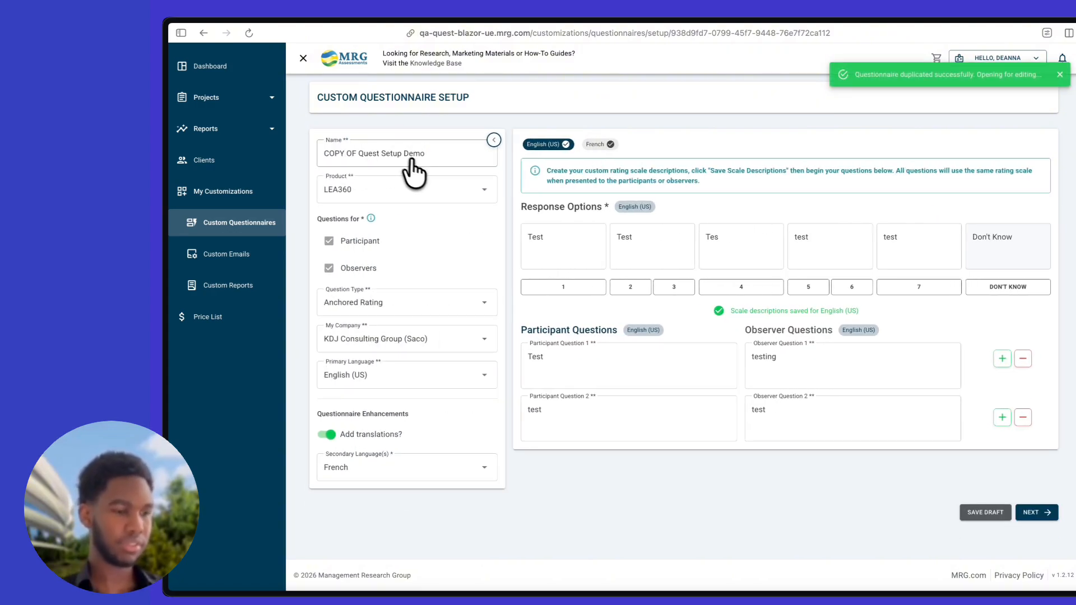
pyautogui.click(598, 368)
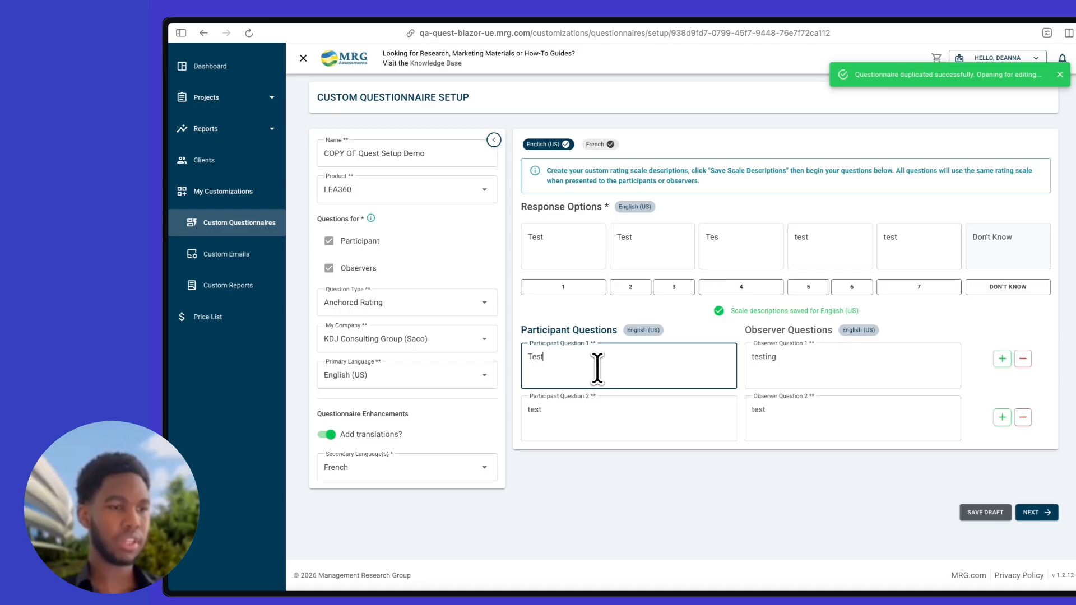
pyautogui.write('ing')
pyautogui.click(617, 424)
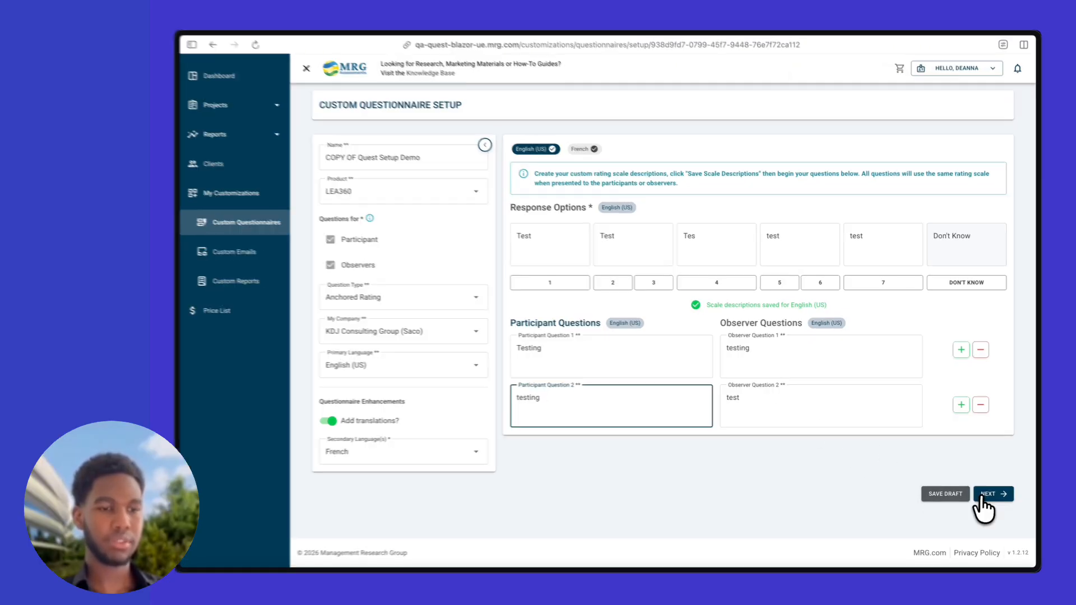
pyautogui.click(984, 495)
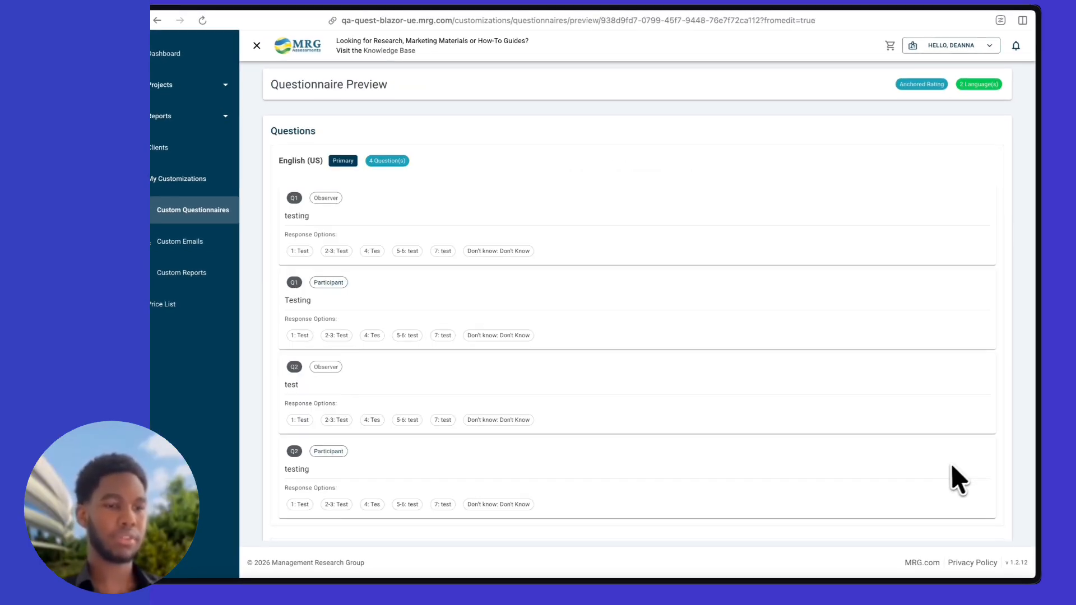
# Save and exit the COPY OF Quest Setup Demo preview, returning to the questionnaire list
pyautogui.scroll(-10, 953, 477)
pyautogui.click(981, 533)
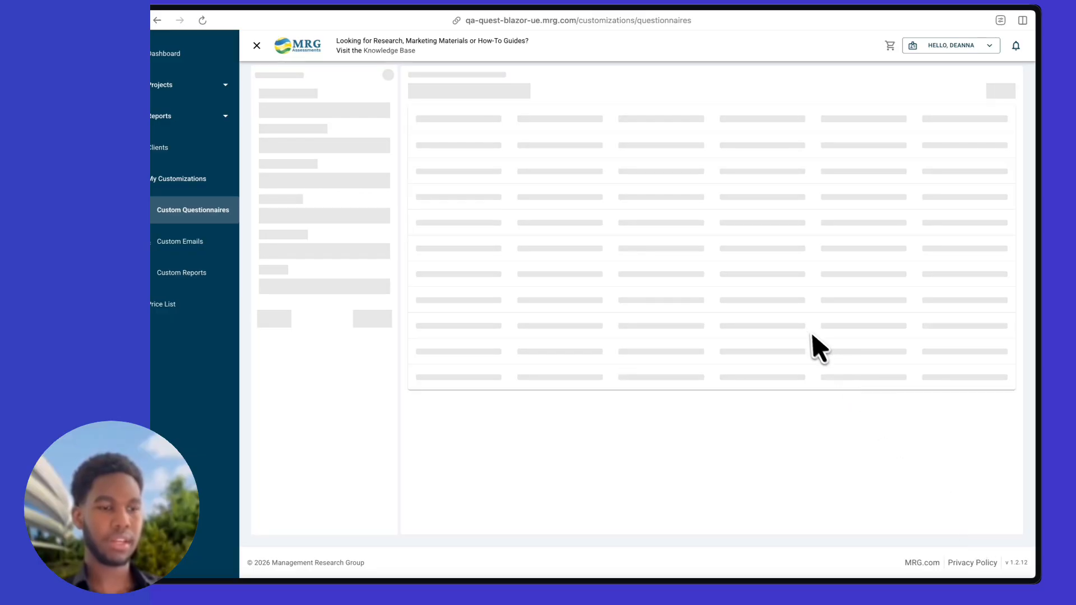